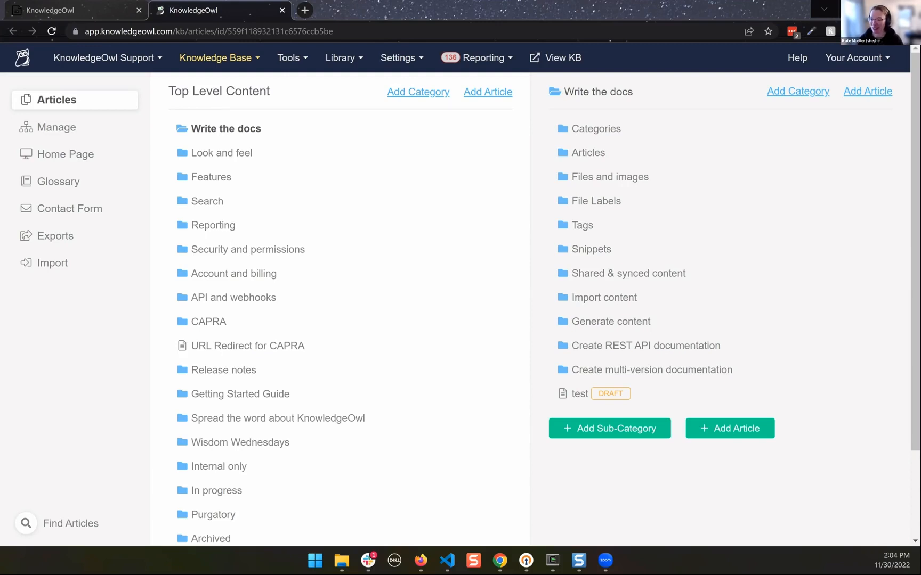
Step: Open the Roadmap article from the top-level content, look through it, and return to the article list
mouse_move(291, 135)
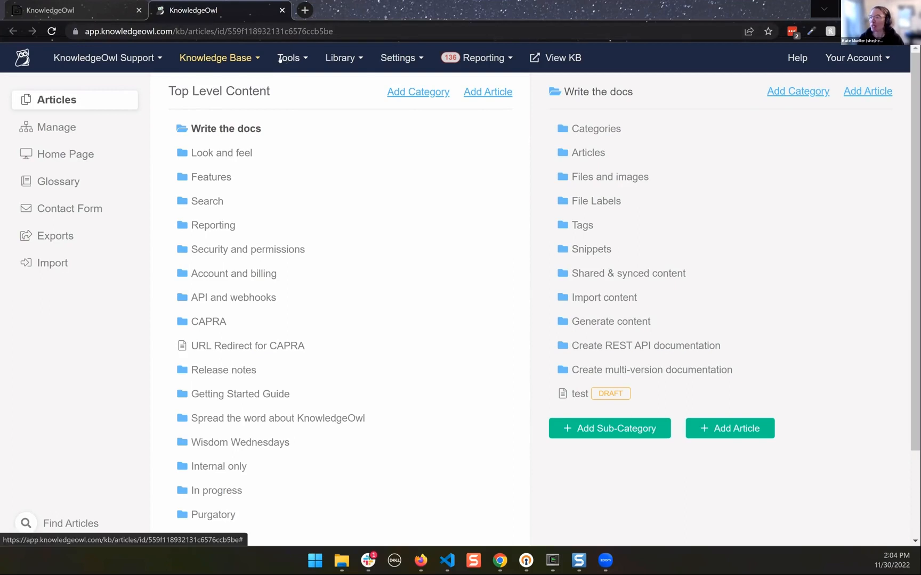
scroll(351, 329, down, 2)
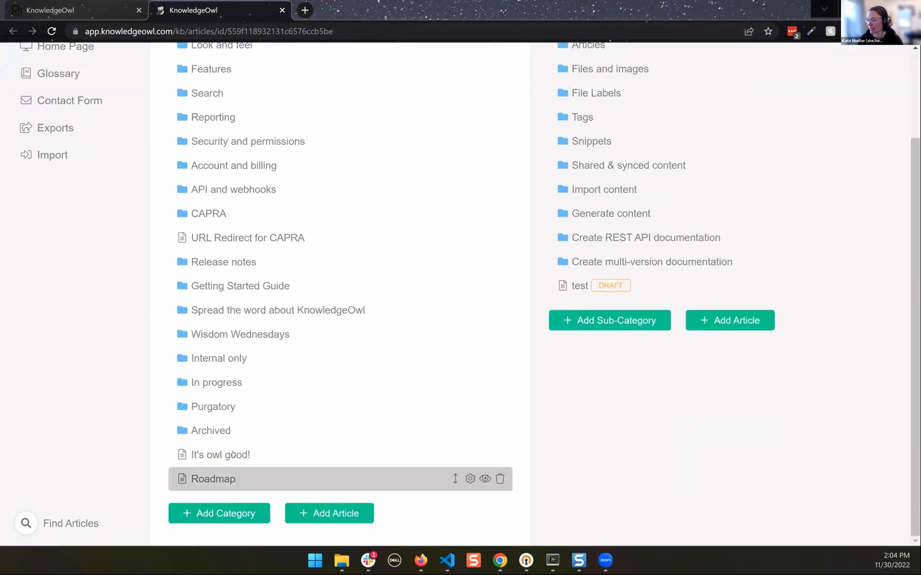
click(229, 480)
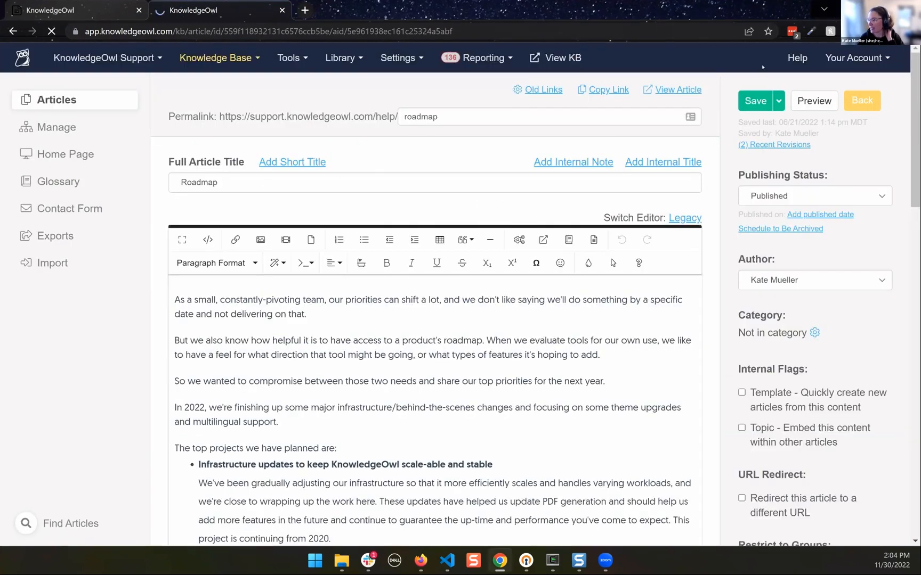
scroll(761, 67, down, 7)
scroll(864, 107, up, 5)
key(alt+Left)
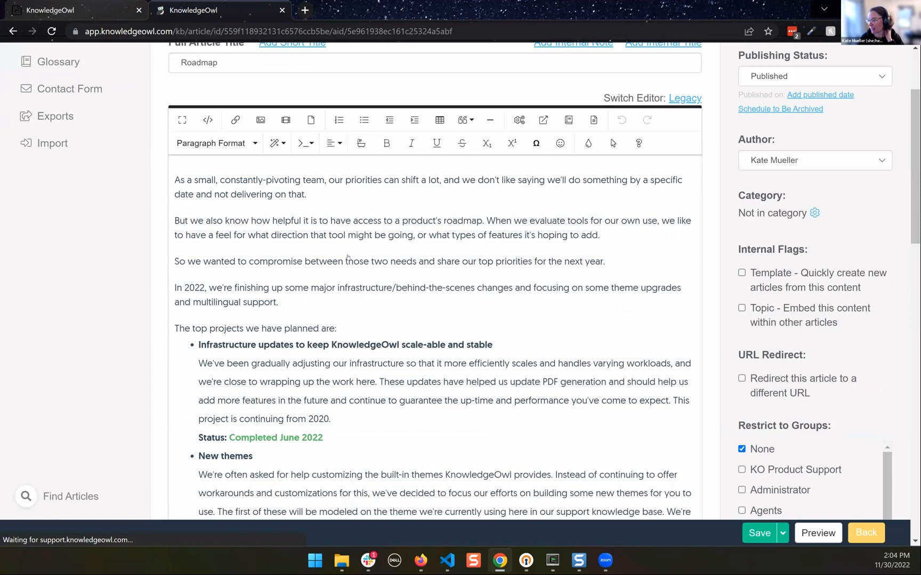
Step: Create a top-level article from scratch titled "Wisdom Wednesday demo" and fill its body with a lorem ipsum paragraph
scroll(386, 265, down, 2)
scroll(389, 265, up, 2)
scroll(389, 266, down, 2)
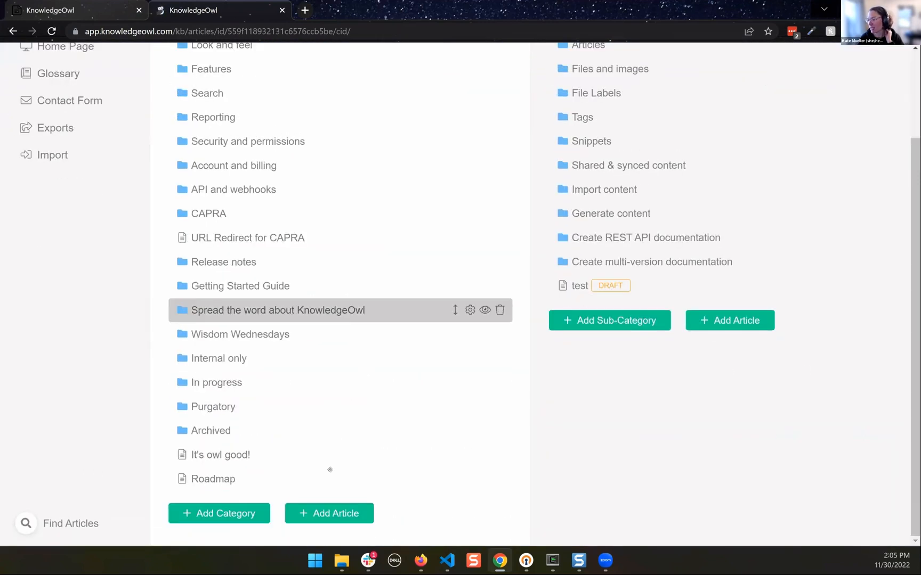
click(713, 321)
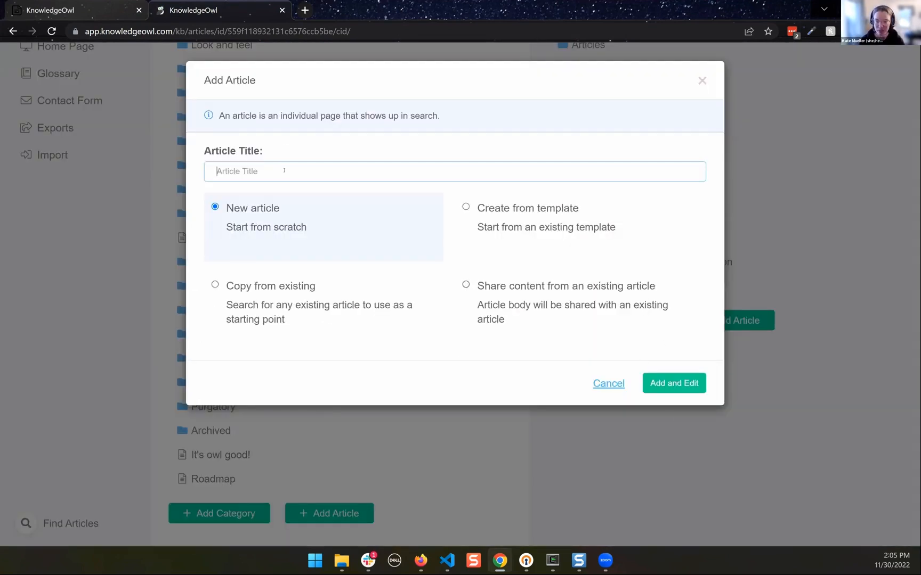
text(Wisdom Wedn)
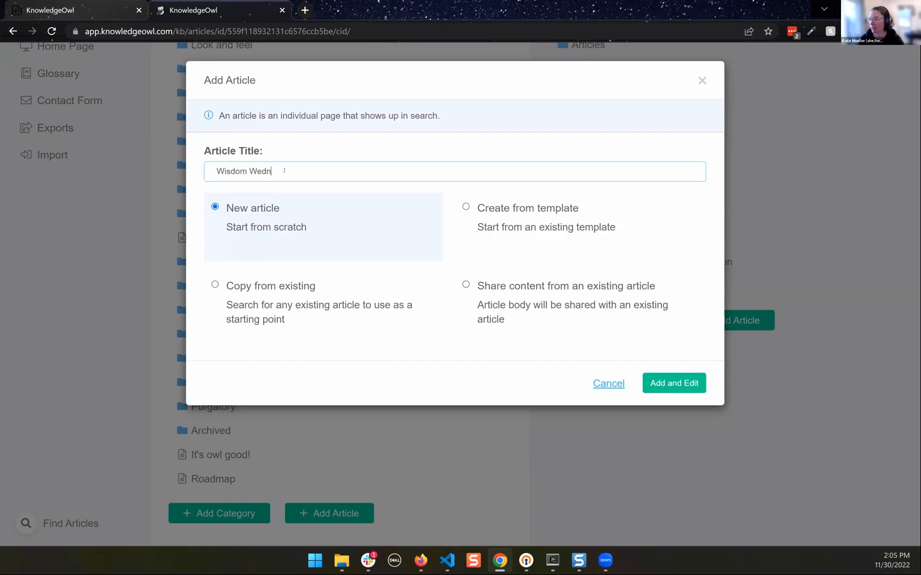
text(esday demo)
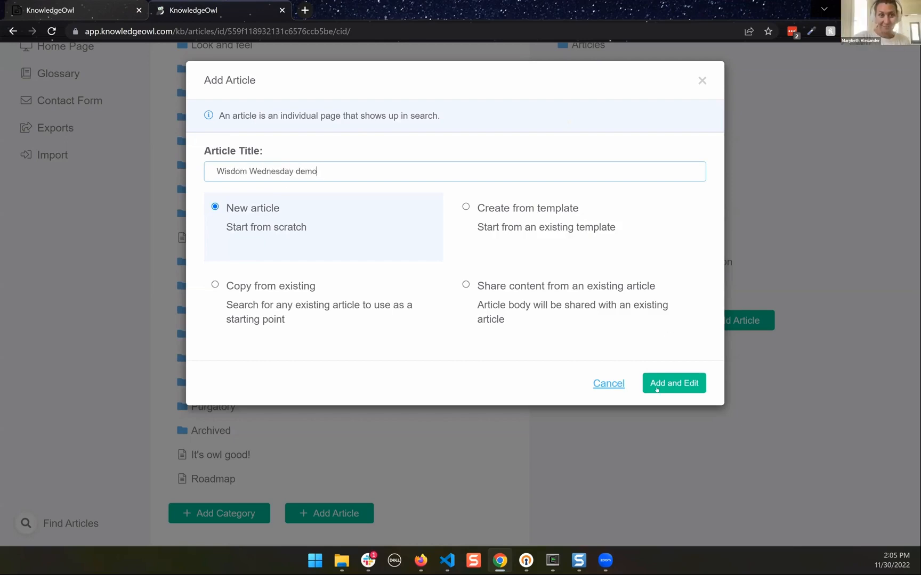
click(674, 383)
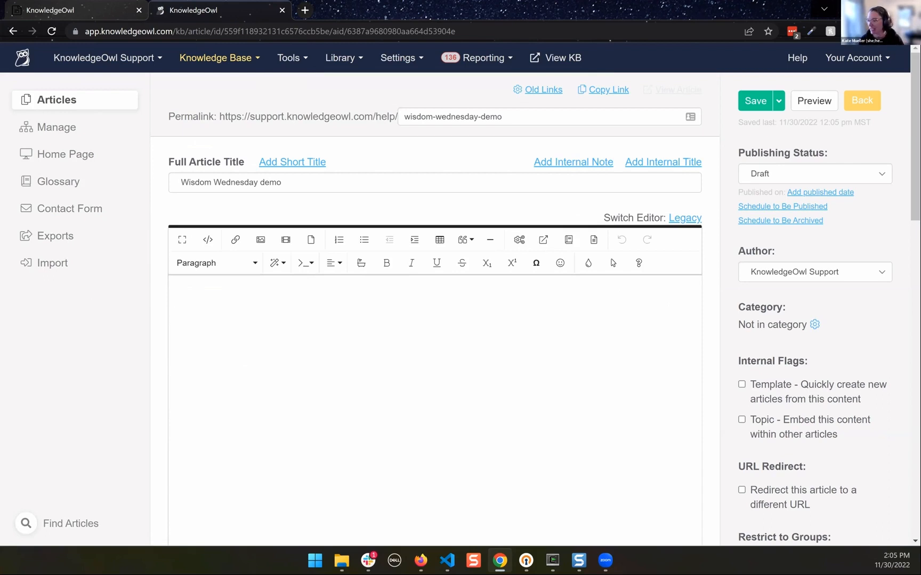
text(lorem)
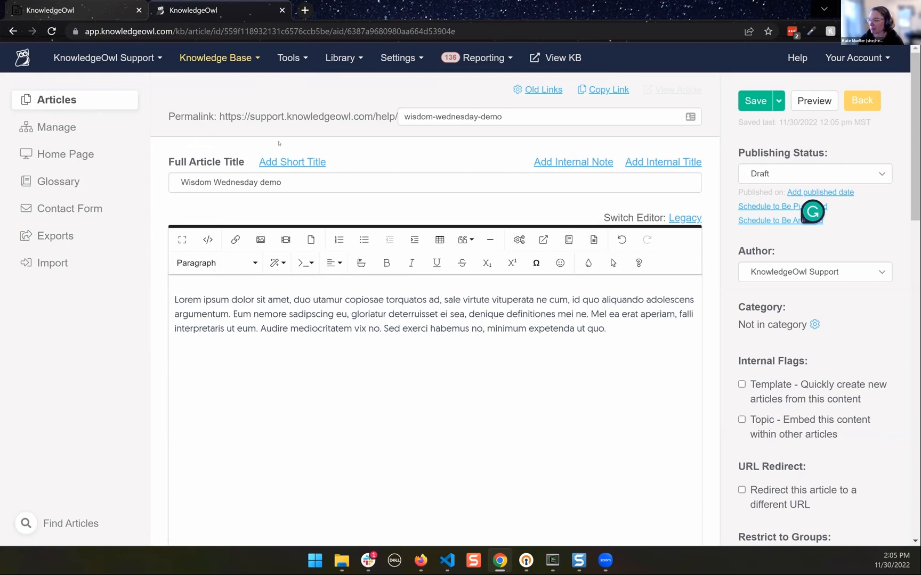
key(Return)
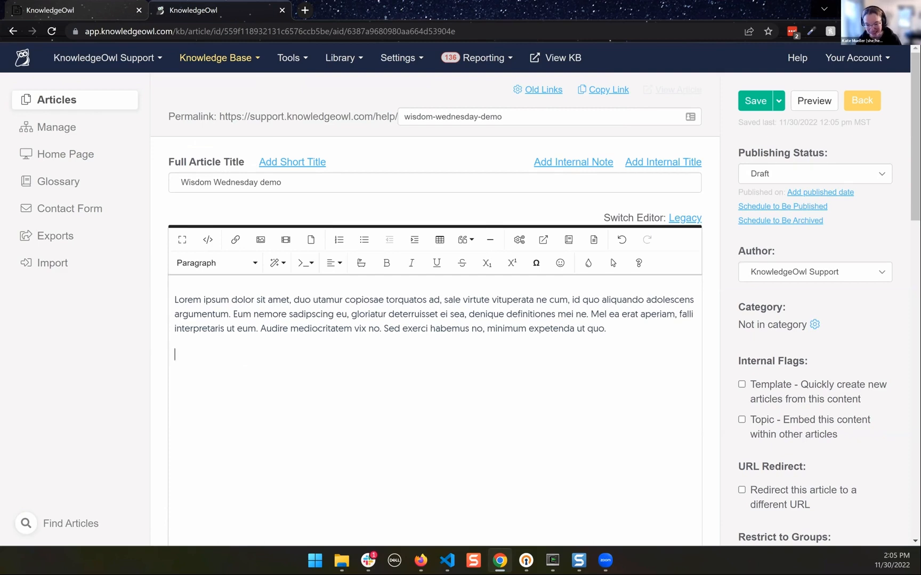
Step: Copy the style-settings-merge-code-dropdown.png screenshot from Snagit Editor and paste it below the lorem ipsum paragraph in the article
key(alt+Tab)
right_click(358, 250)
click(376, 257)
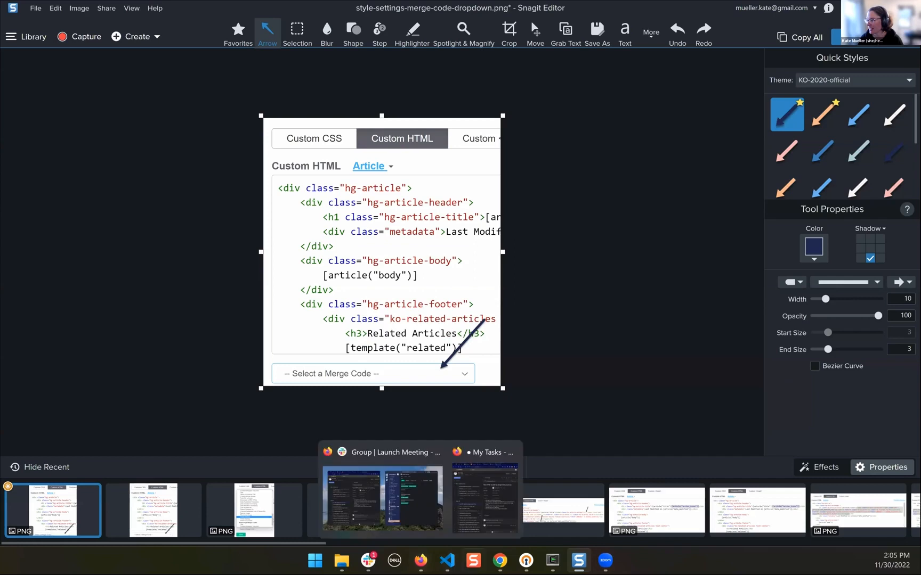
click(500, 561)
click(495, 335)
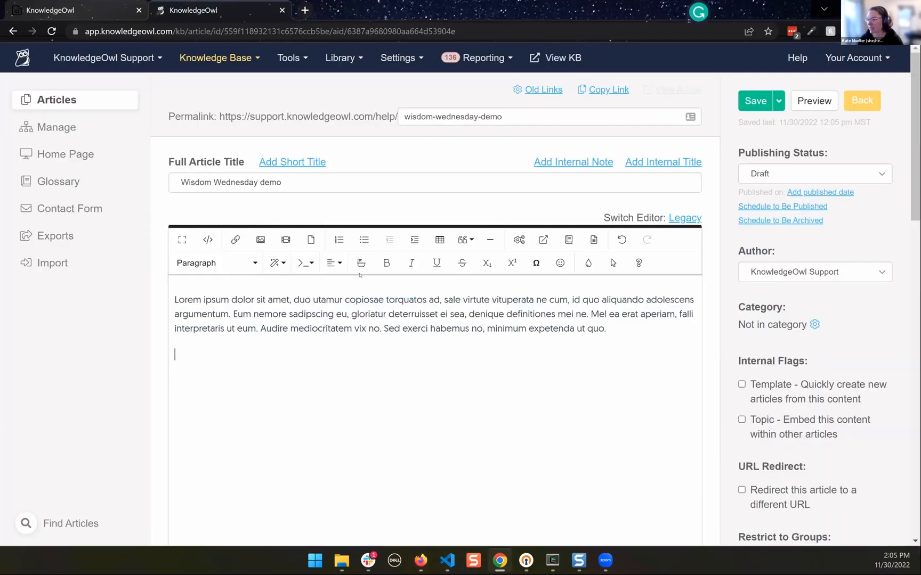
key(ctrl+v)
Step: Resize the pasted screenshot to about 64% of the article's width
scroll(510, 296, down, 10)
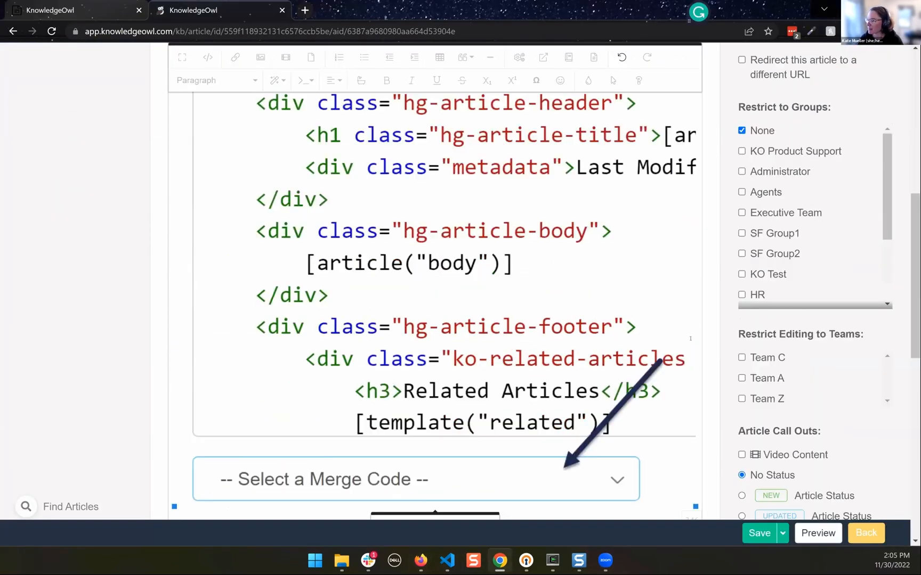
drag(507, 189, 516, 231)
scroll(515, 231, up, 5)
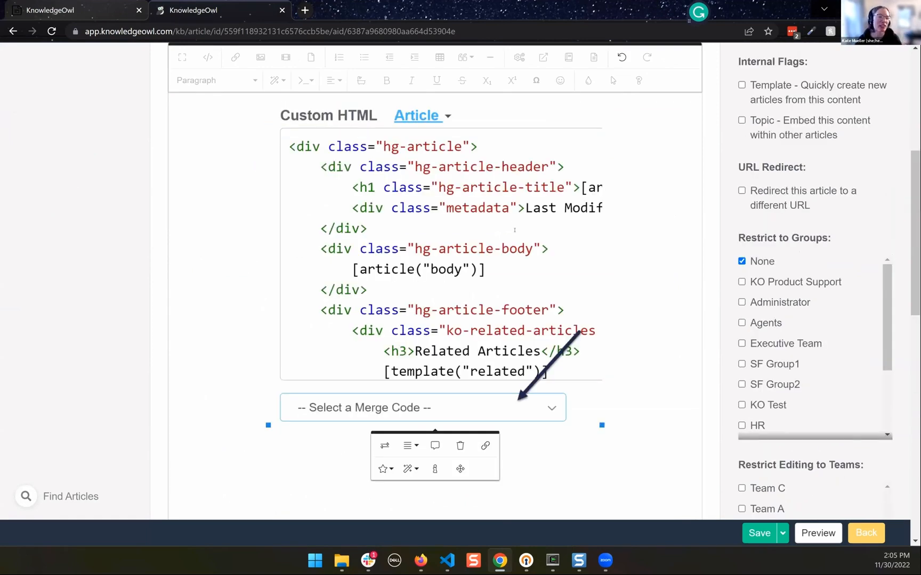
scroll(437, 162, up, 3)
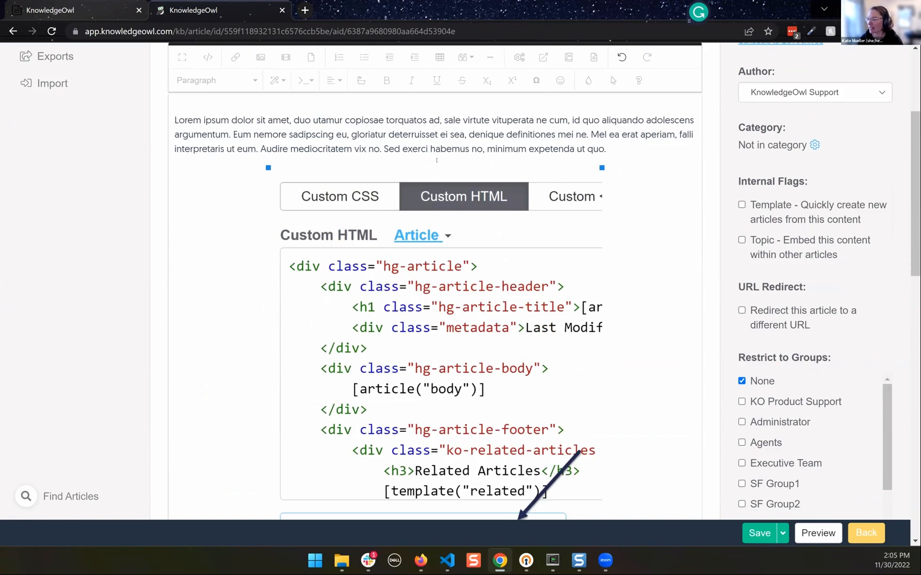
scroll(349, 66, up, 4)
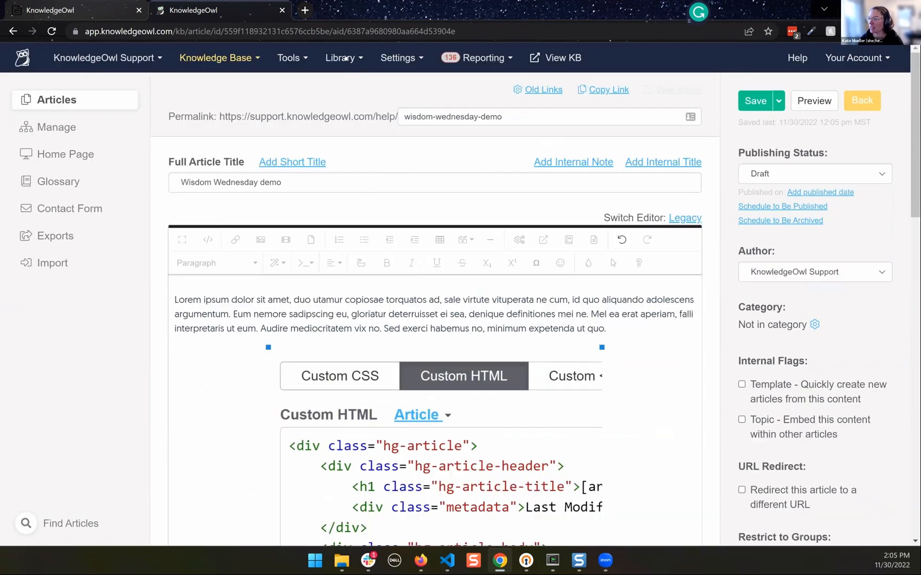
click(344, 57)
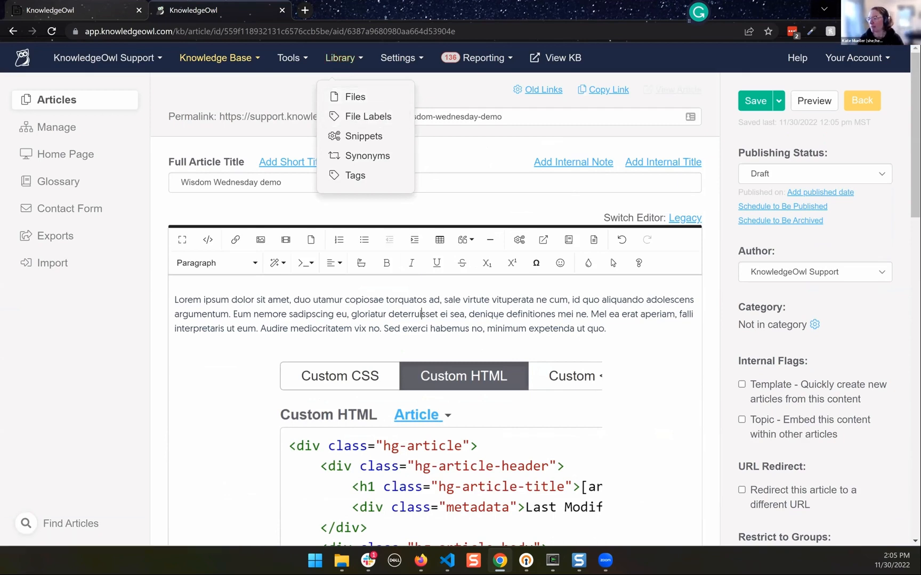
scroll(313, 390, down, 5)
scroll(372, 345, down, 3)
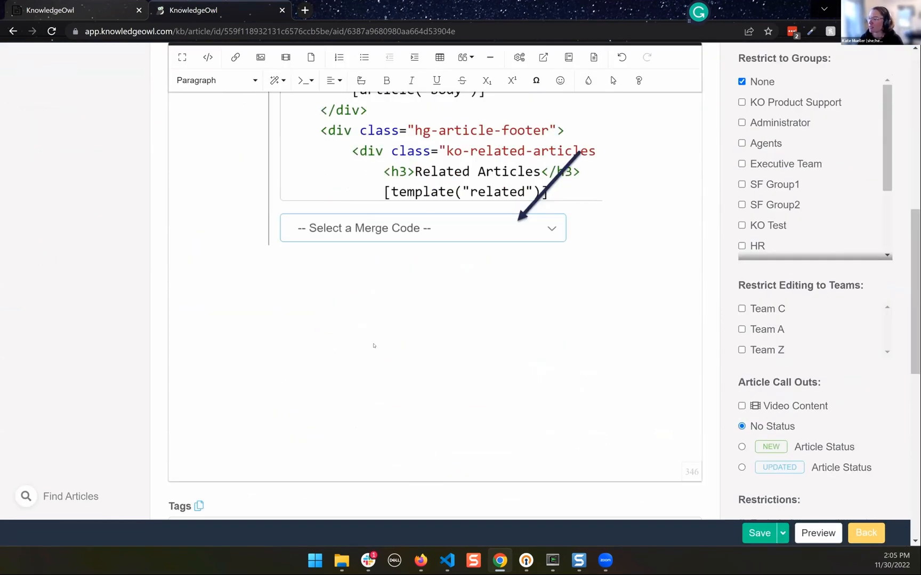
scroll(405, 320, up, 5)
scroll(422, 284, up, 4)
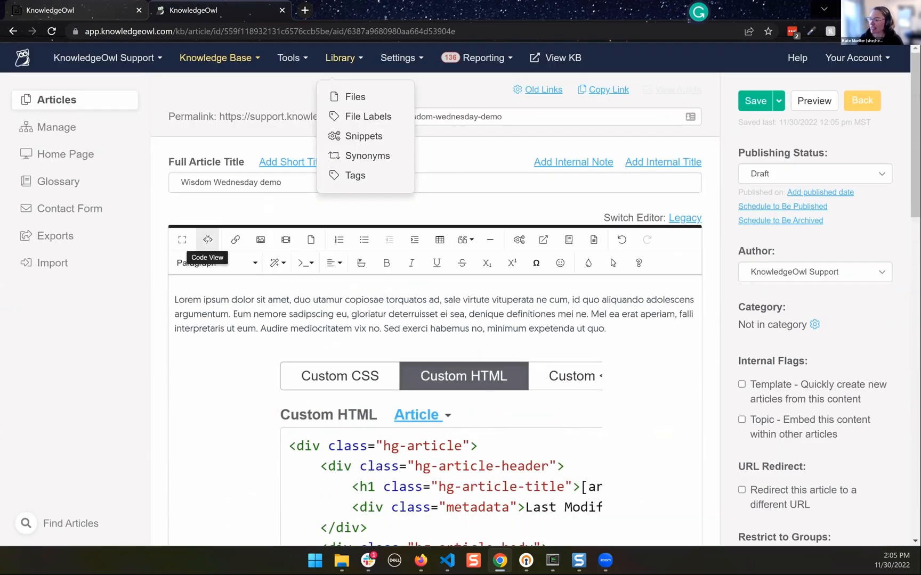
Step: Examine the pasted image's source URL and file name in the article's HTML code, then return to the visual editor
click(207, 239)
scroll(441, 292, down, 3)
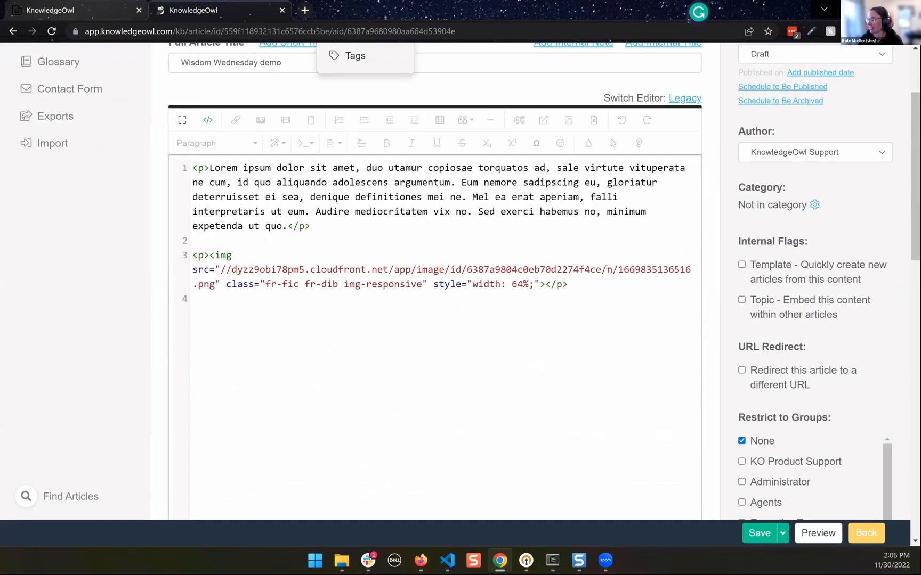
drag(617, 270, 235, 260)
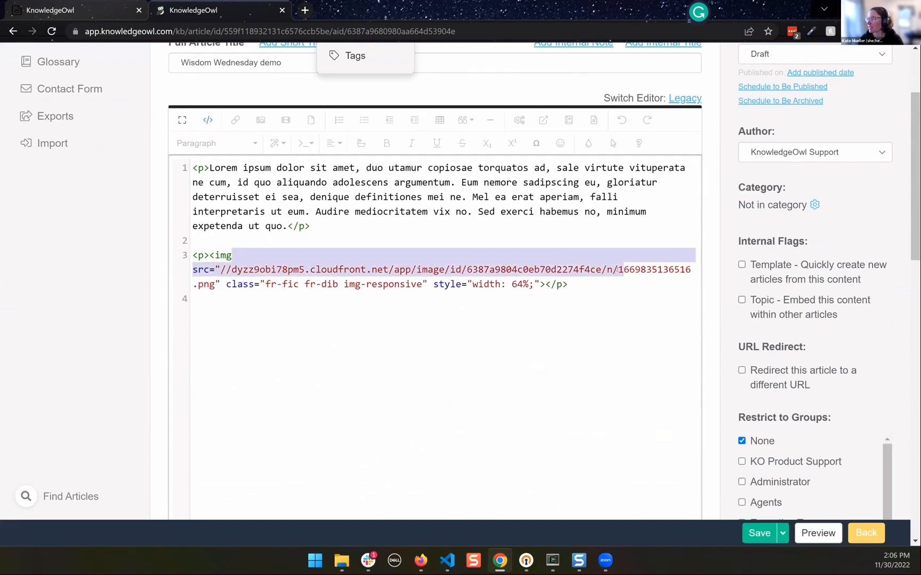
key(Right)
drag(278, 284, 691, 270)
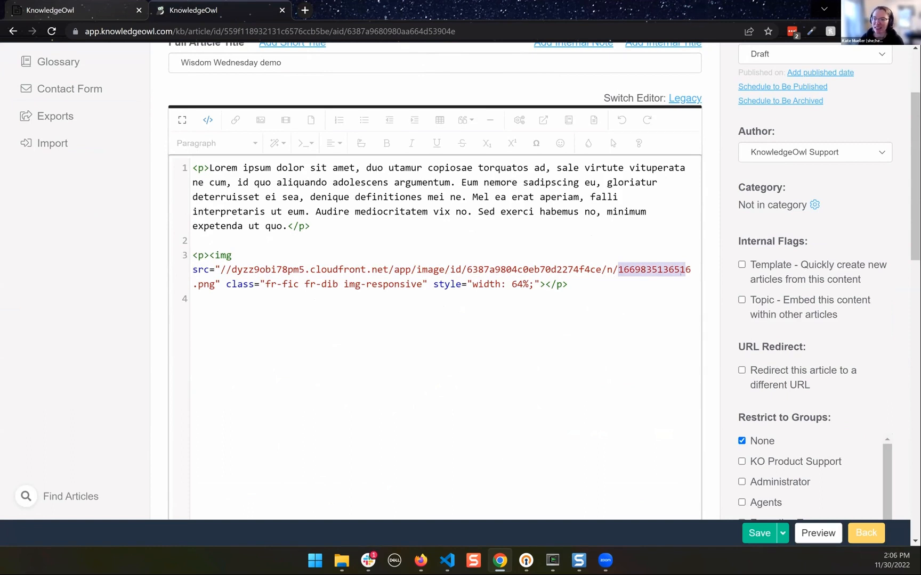
scroll(212, 241, up, 3)
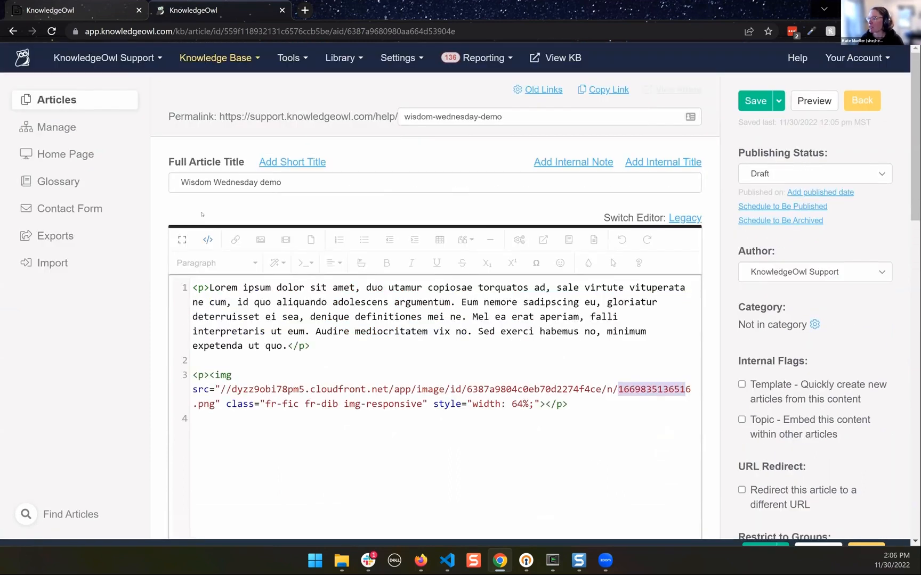
click(208, 240)
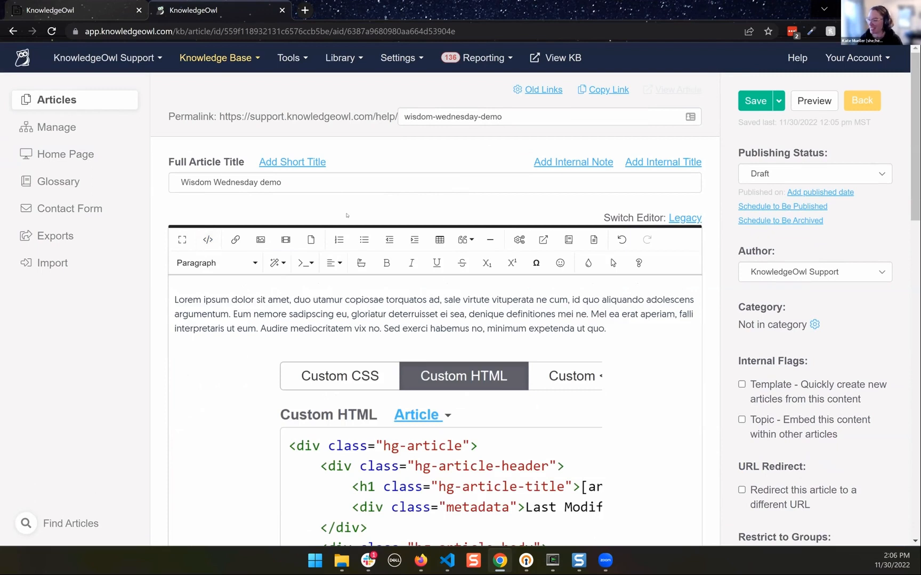
Step: Save the article and open the library of files in a new browser tab
click(340, 57)
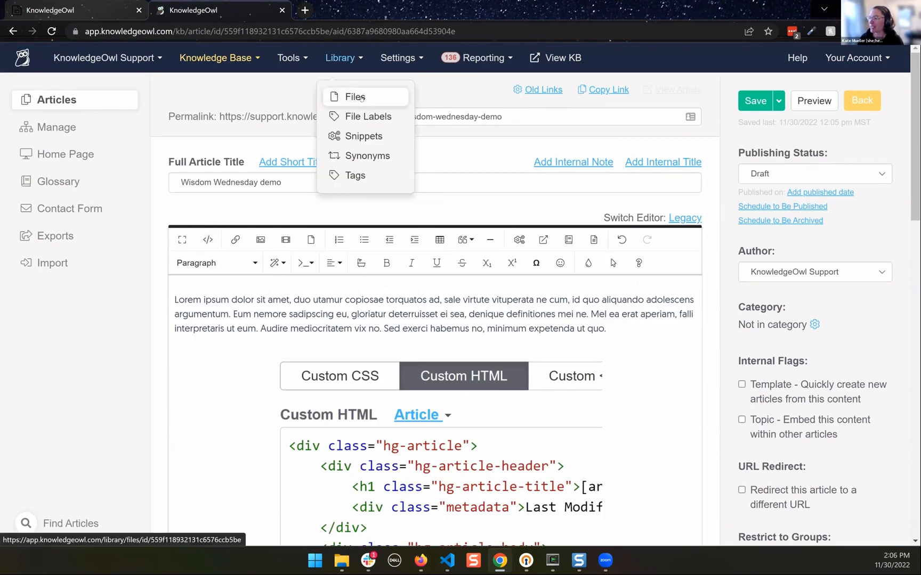
click(353, 60)
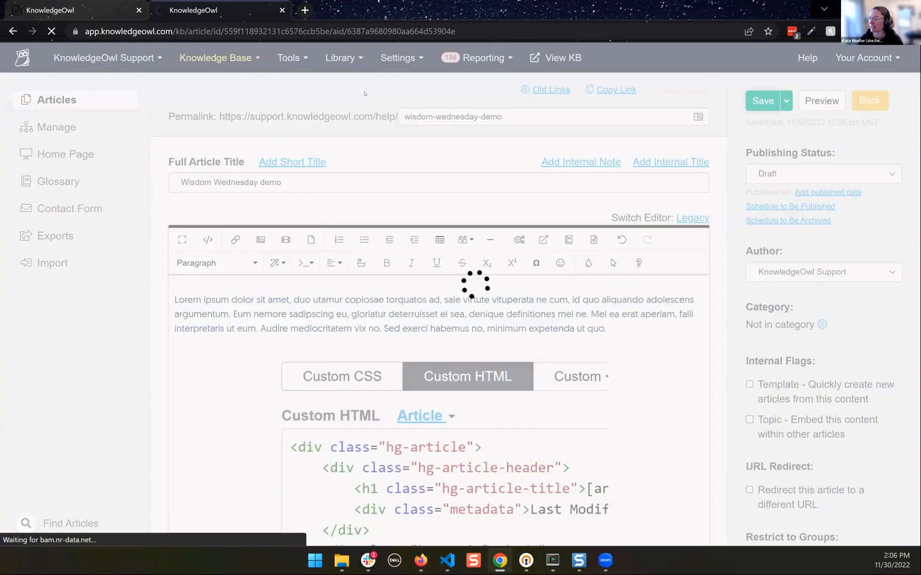
click(344, 58)
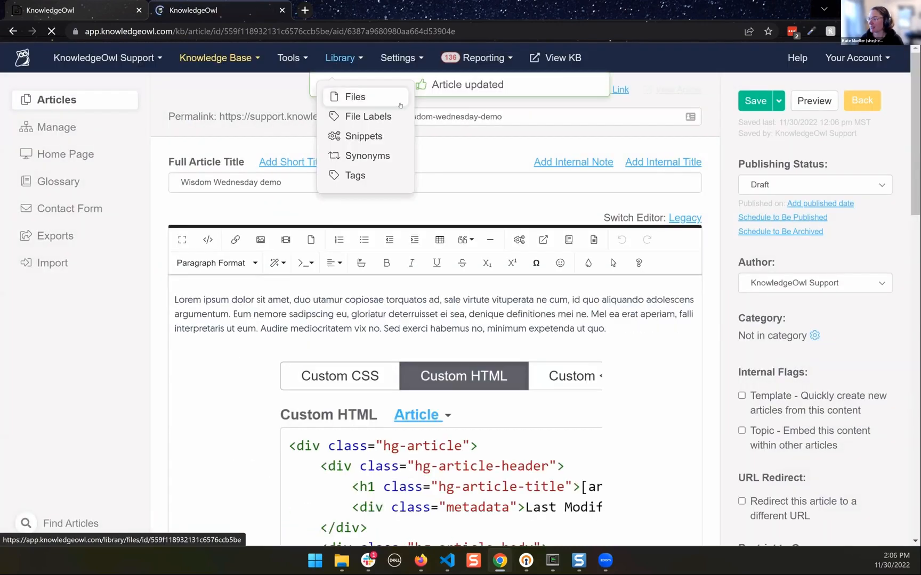
click(401, 106)
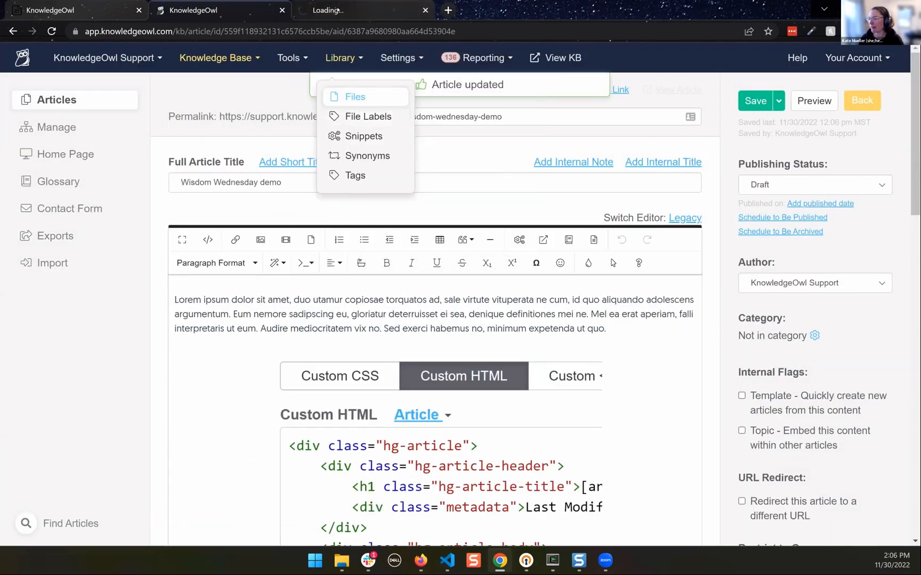
Step: Rename the newly pasted image file in the library as merge-code-dropdown.png and save it
scroll(202, 253, down, 1)
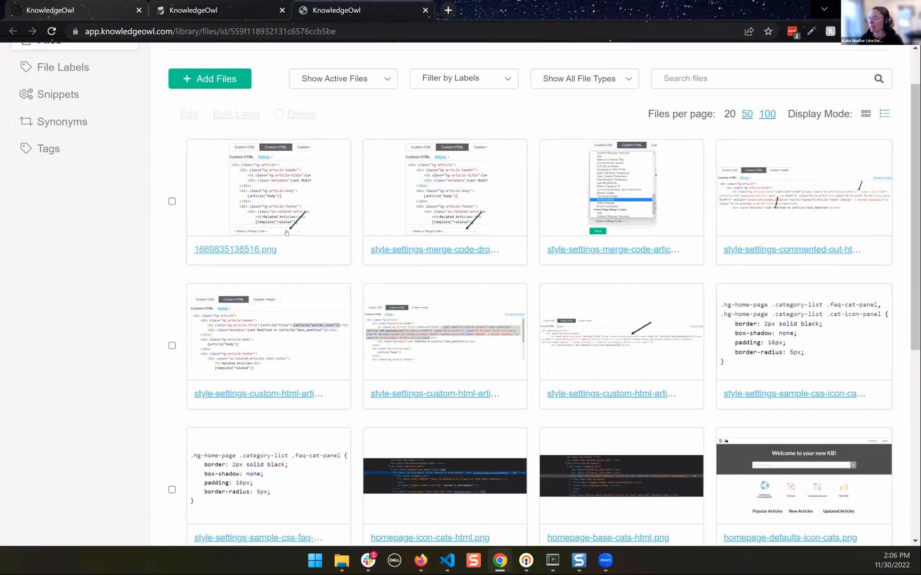
click(280, 207)
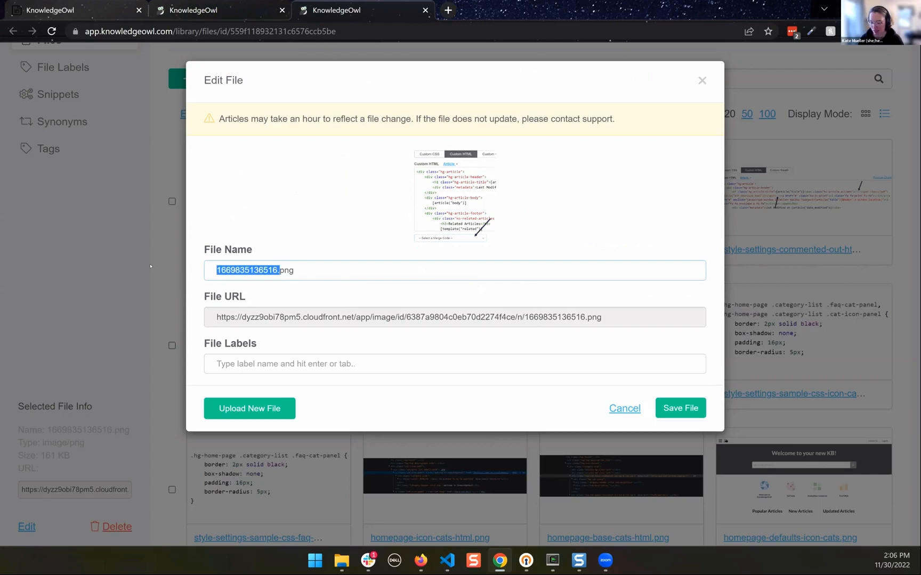
key(BackSpace)
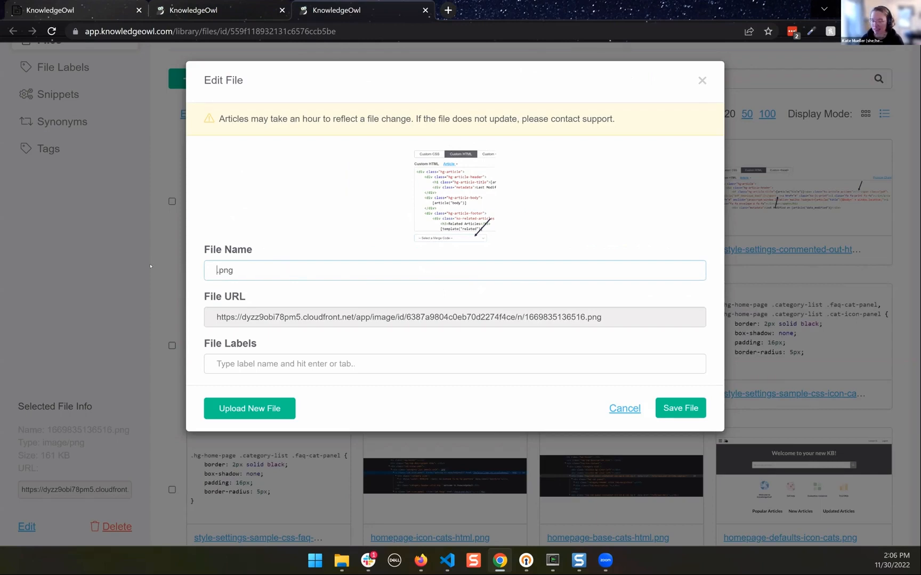
text(merge-co)
text(oe-dropdown)
key(Left)
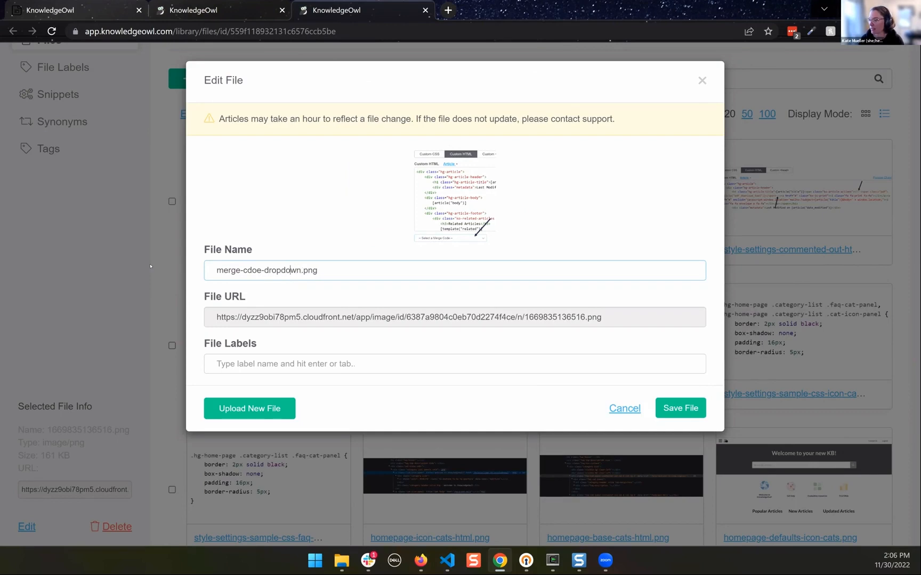
key(BackSpace)
key(Right)
text(d)
key(Return)
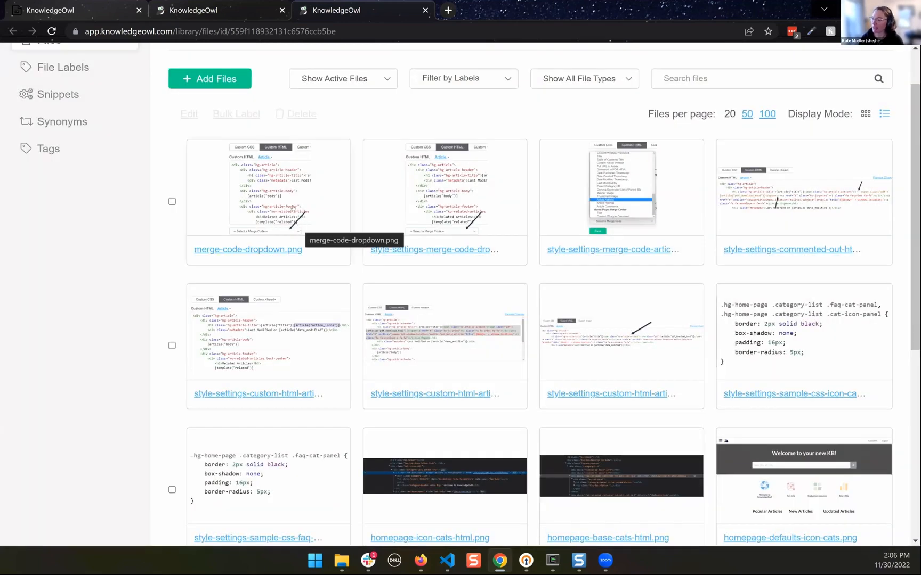
Step: Return to the article, reload it, and check the pasted image's file name in the HTML code before going back to the visual editor
click(219, 10)
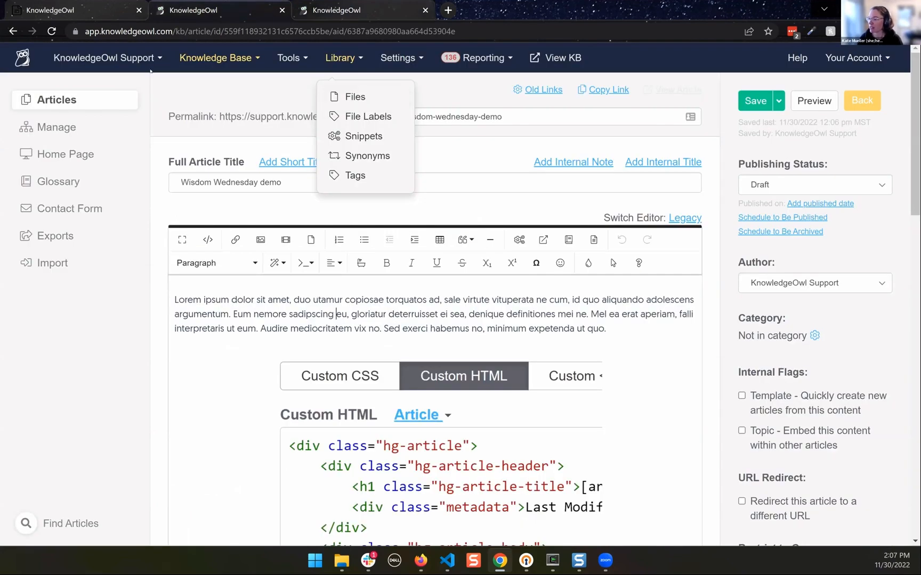
click(52, 31)
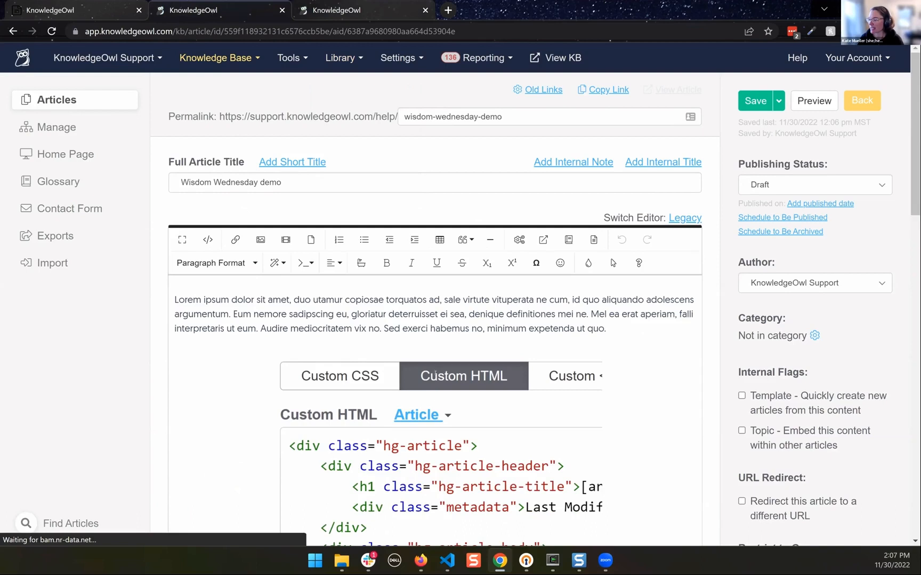
scroll(410, 298, down, 3)
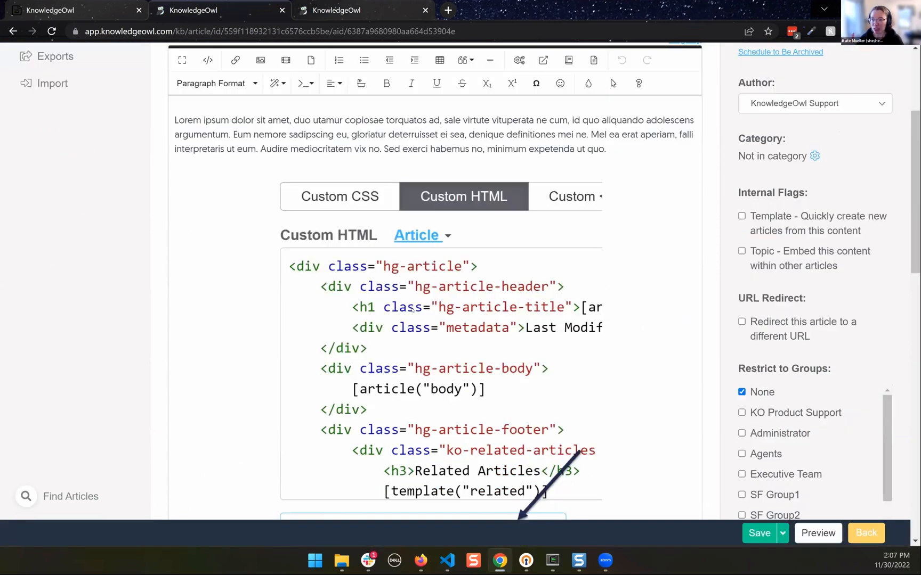
click(213, 61)
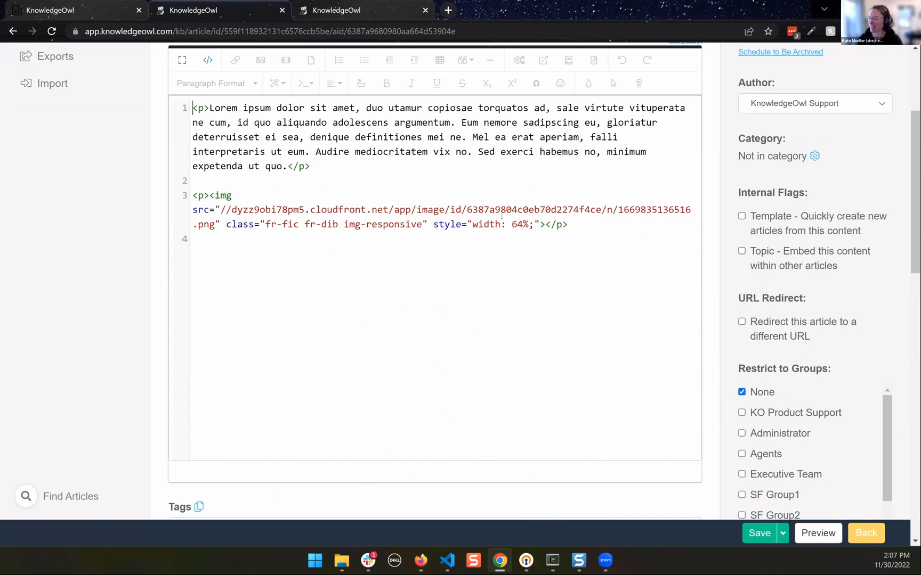
scroll(352, 229, up, 3)
click(208, 241)
Step: Delete the pasted screenshot from the article body
scroll(372, 321, down, 5)
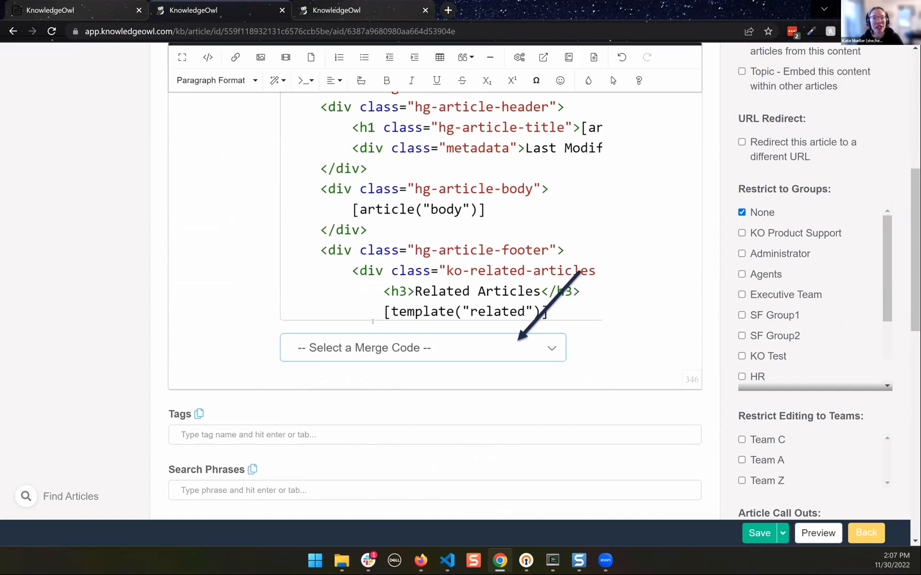
scroll(372, 321, up, 1)
click(402, 301)
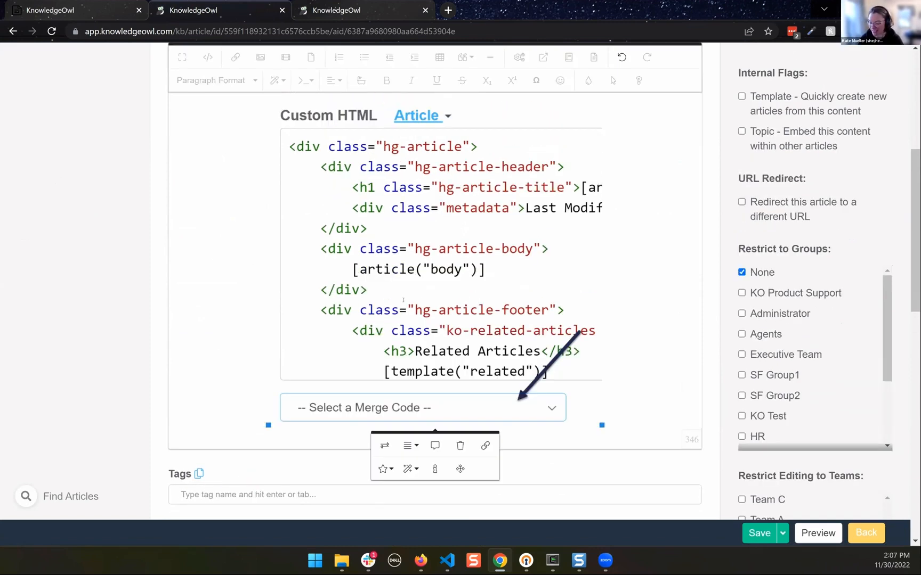
key(Delete)
Step: Upload style-settings-merge-code-dropdown.png from the Downloads folder as an image below the article's paragraph
scroll(376, 284, up, 5)
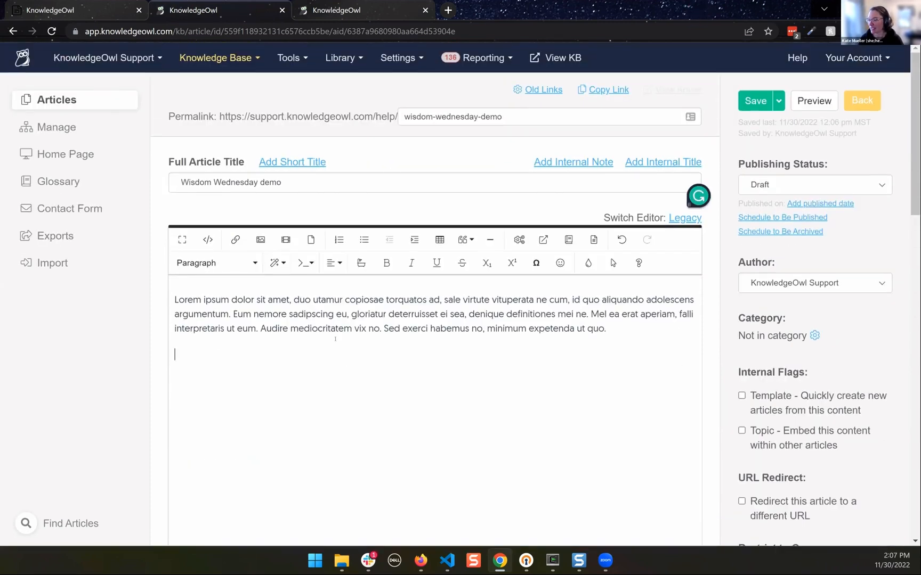
click(260, 239)
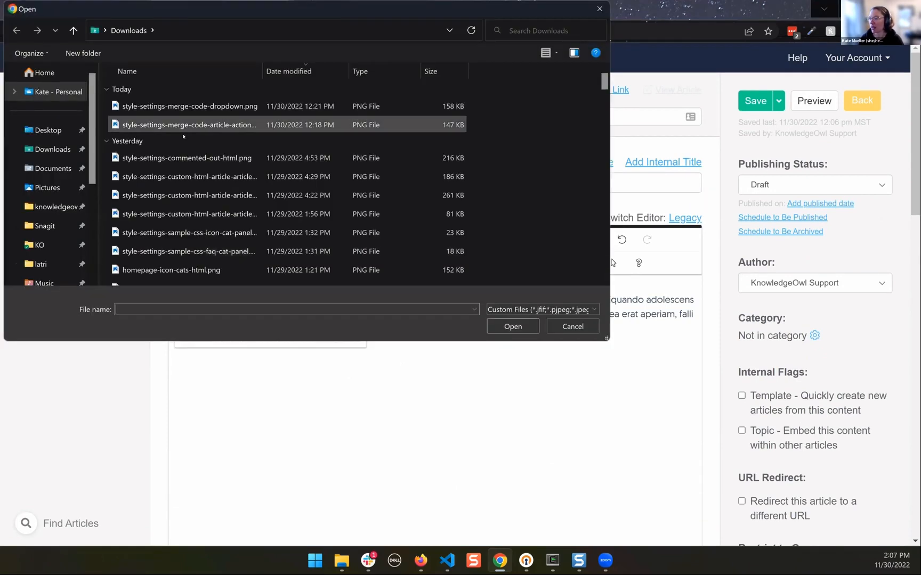
click(189, 106)
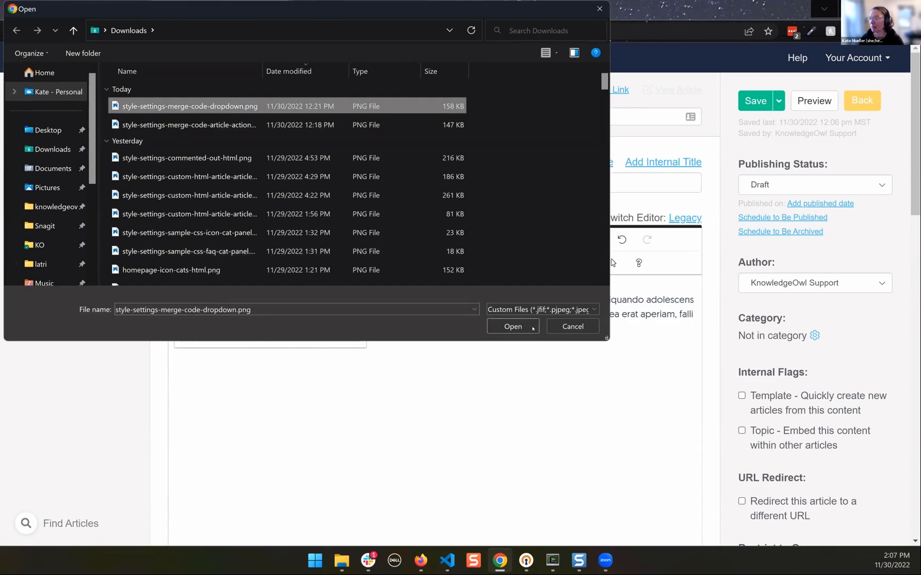
click(512, 326)
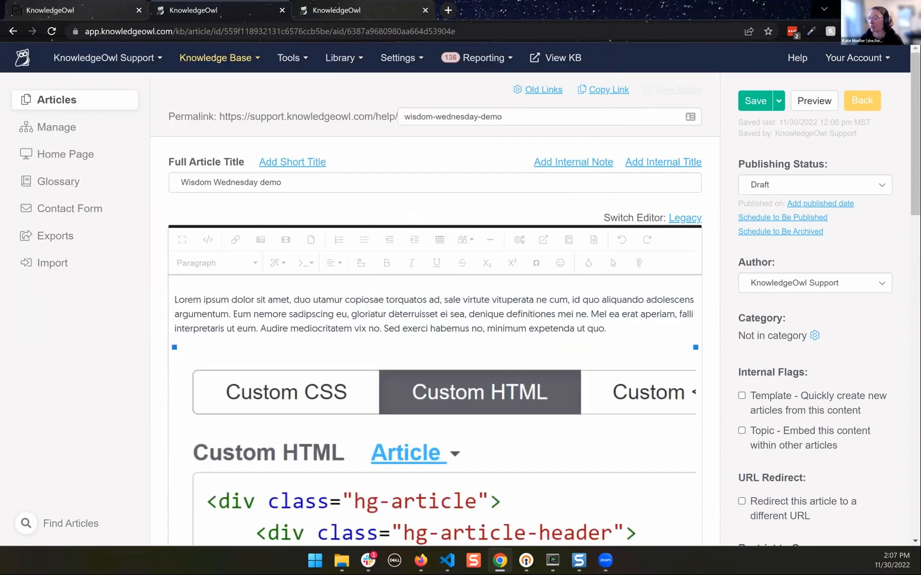
Step: Examine the uploaded image's file name in the article's HTML code and in the refreshed file library
click(256, 329)
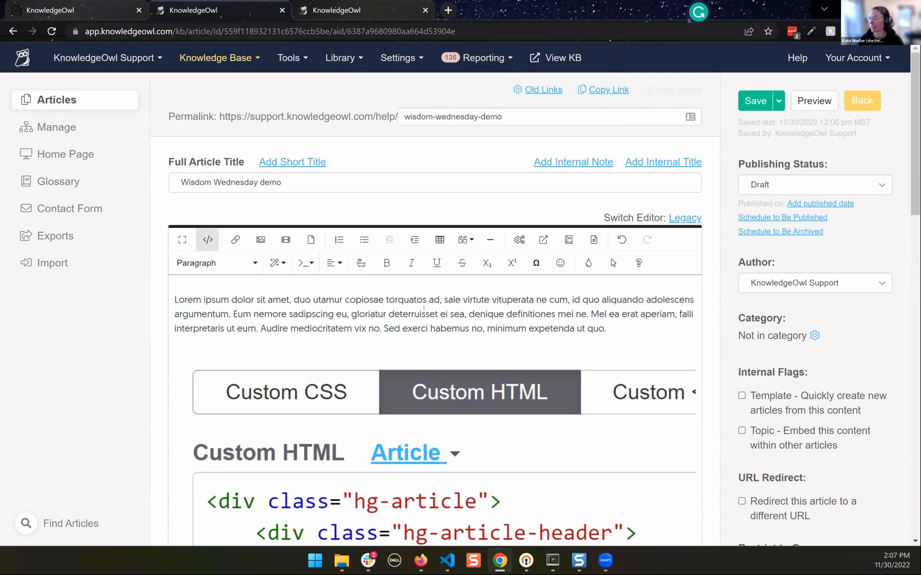
scroll(287, 291, down, 2)
drag(618, 269, 374, 283)
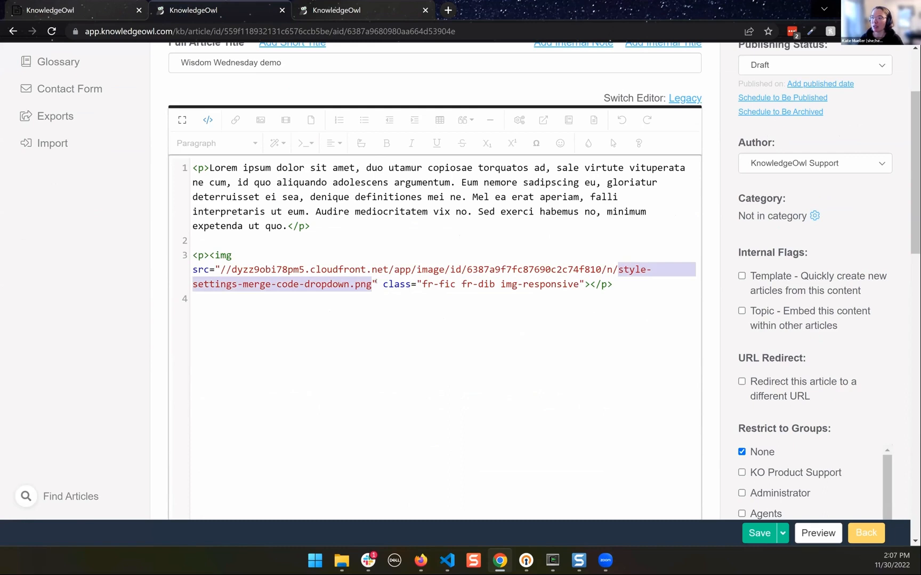
click(314, 11)
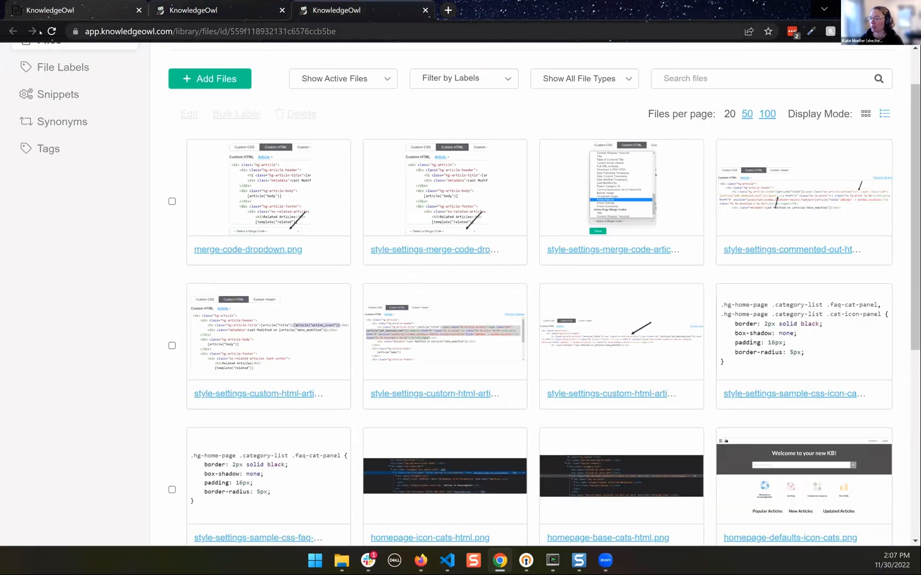
click(52, 30)
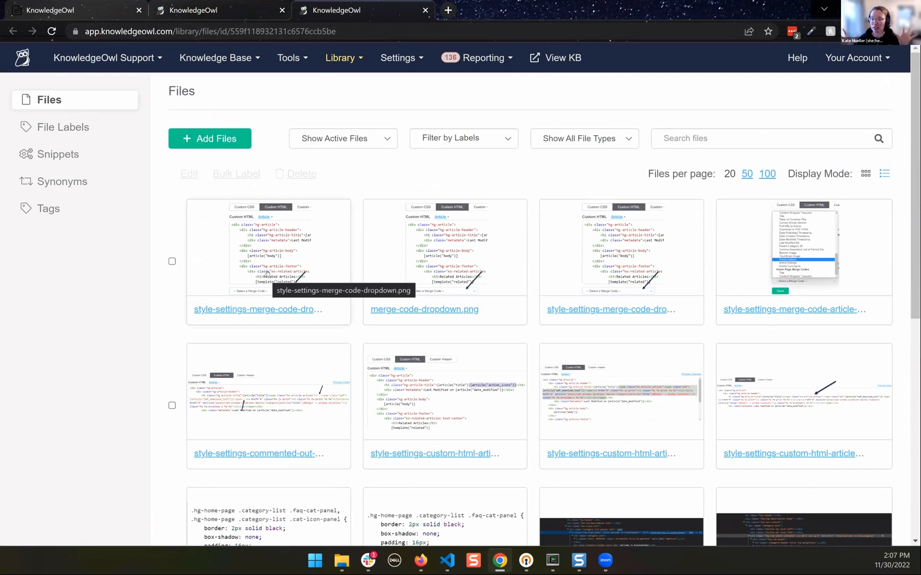
Step: Return to the article's visual editor and shrink the uploaded image to slightly less than two thirds of the text width
click(225, 7)
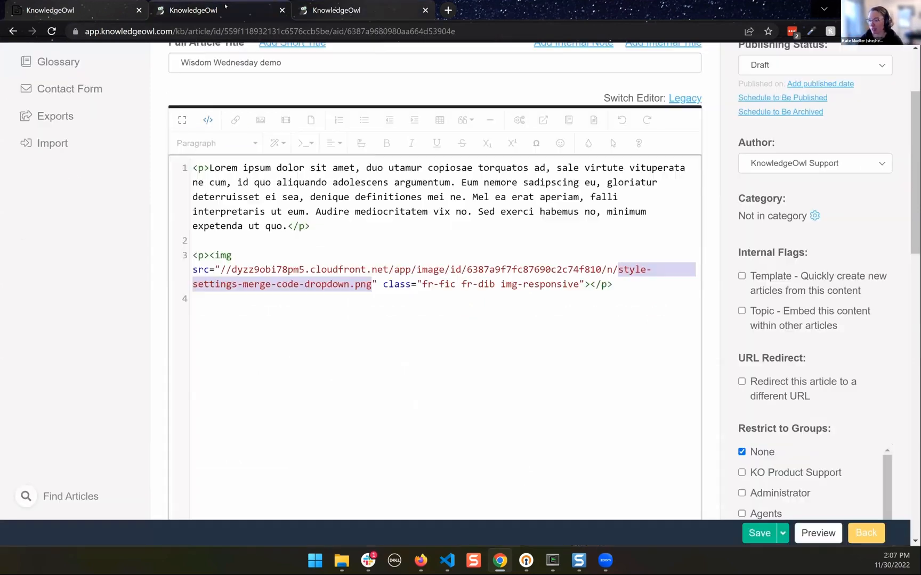
click(211, 121)
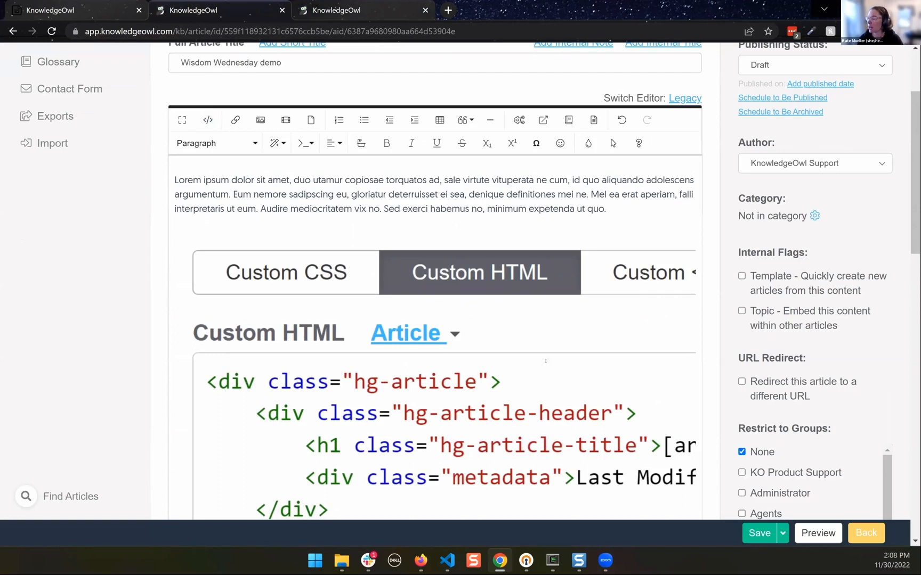
scroll(505, 300, down, 5)
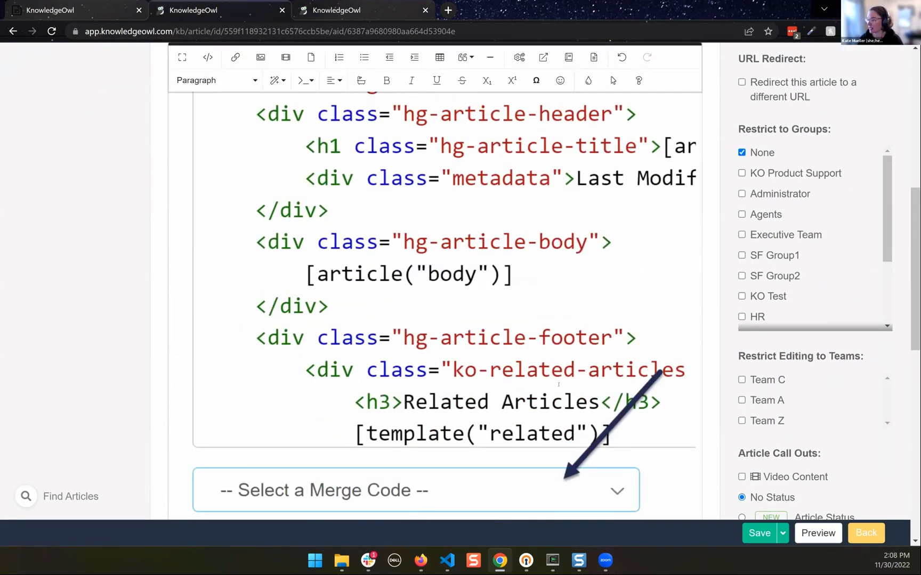
scroll(608, 393, down, 8)
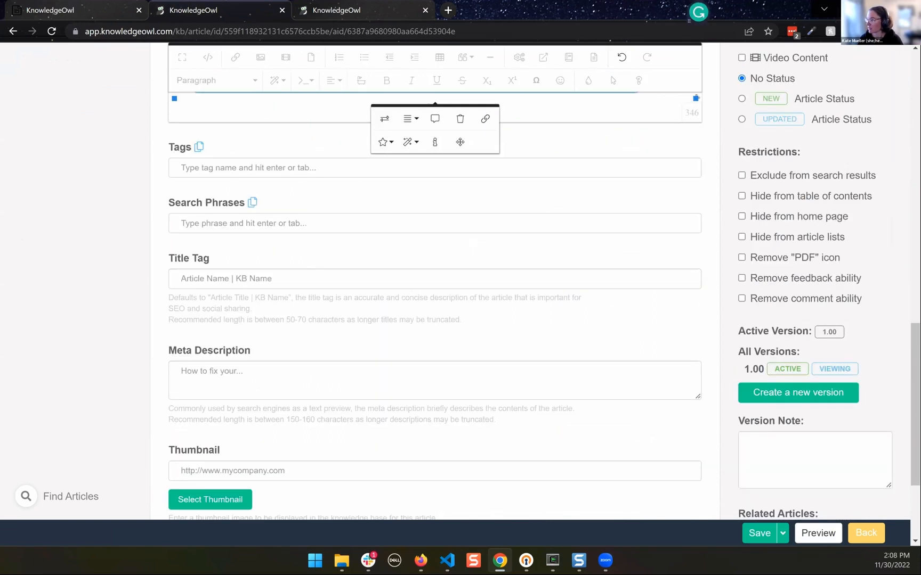
scroll(563, 396, up, 13)
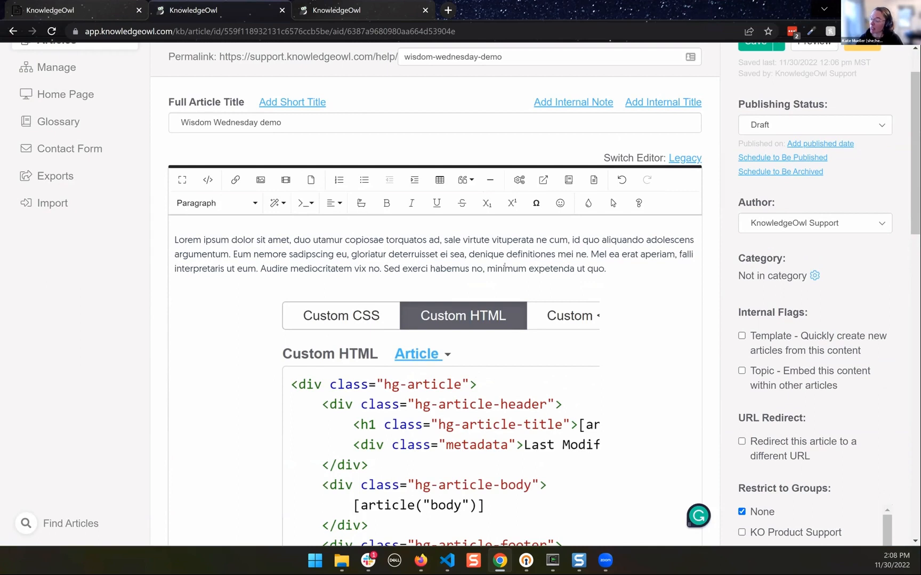
scroll(412, 324, up, 1)
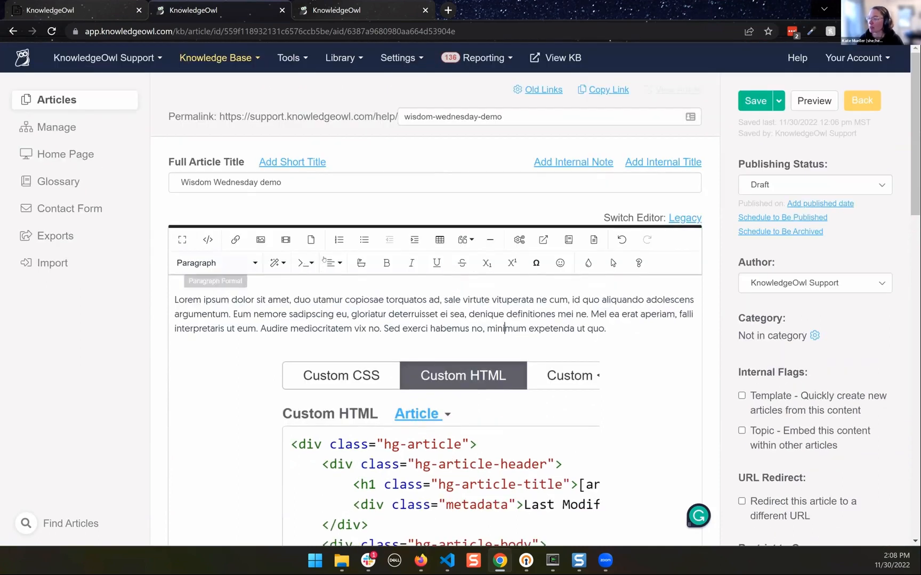
Step: Delete merge-code-dropdown.png from the file library and confirm the deletion
click(378, 4)
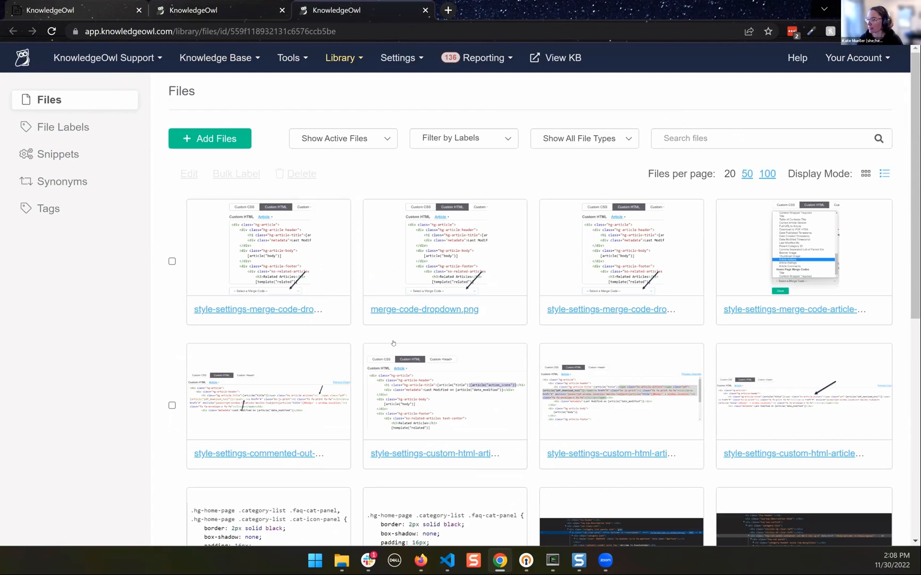
click(441, 257)
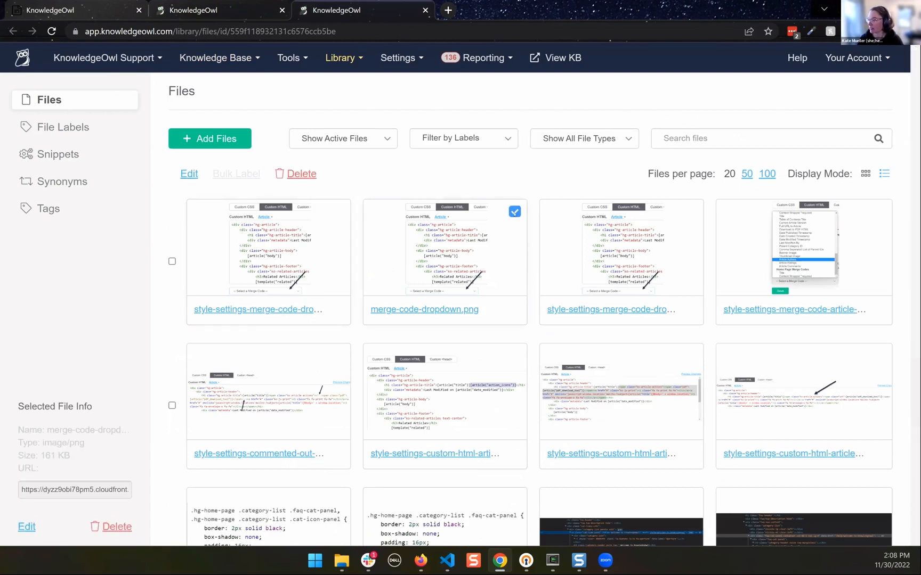
key(Return)
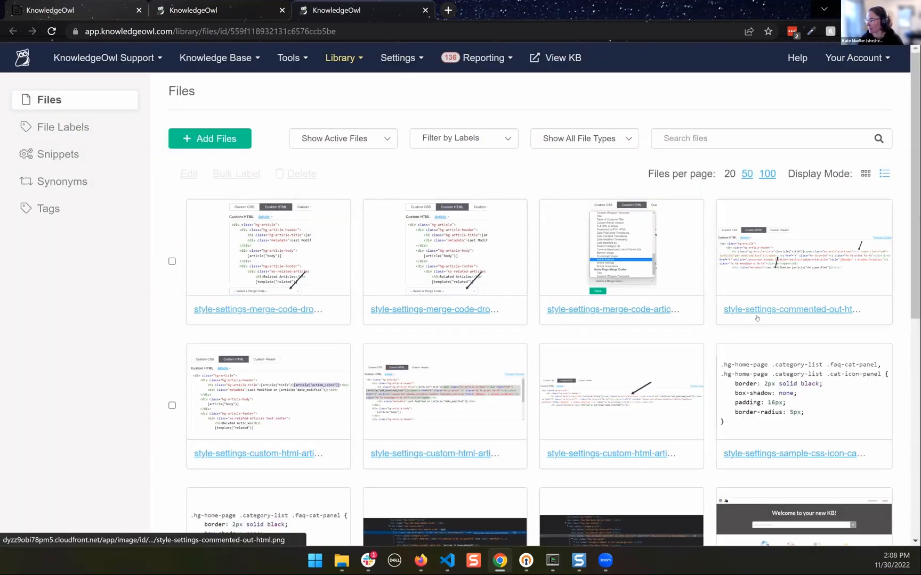
Step: Search the file library for "style-settings" and look through the matching files
scroll(480, 299, down, 7)
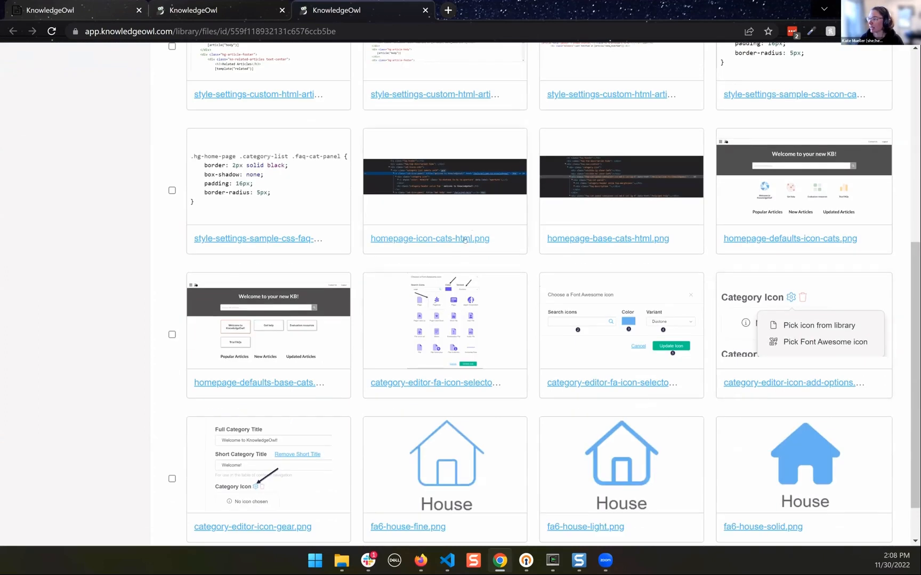
scroll(464, 313, up, 8)
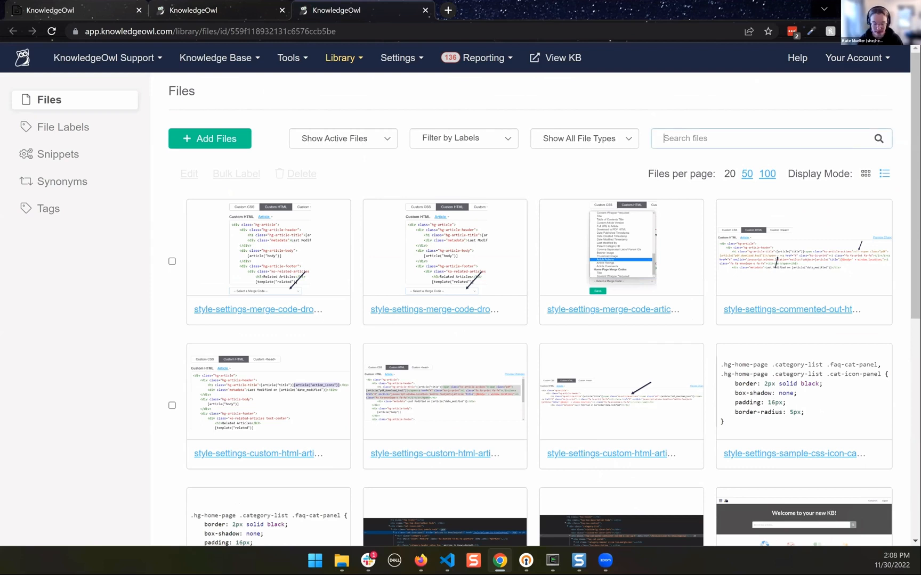
text(style-settings)
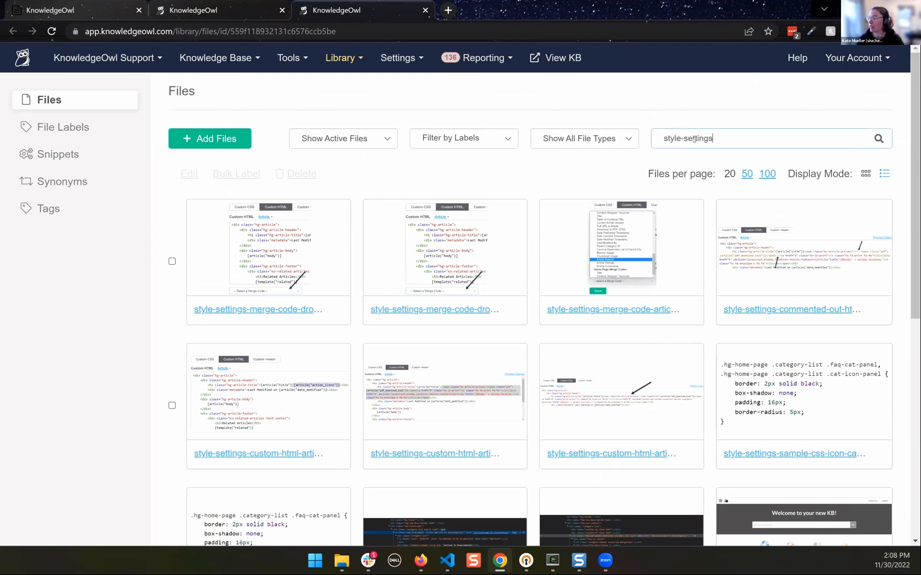
key(Return)
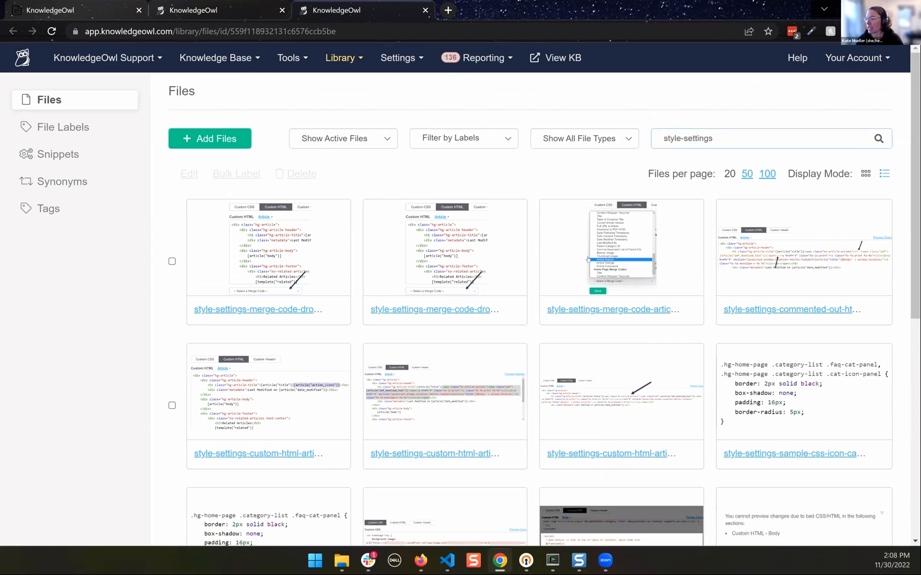
scroll(592, 249, down, 3)
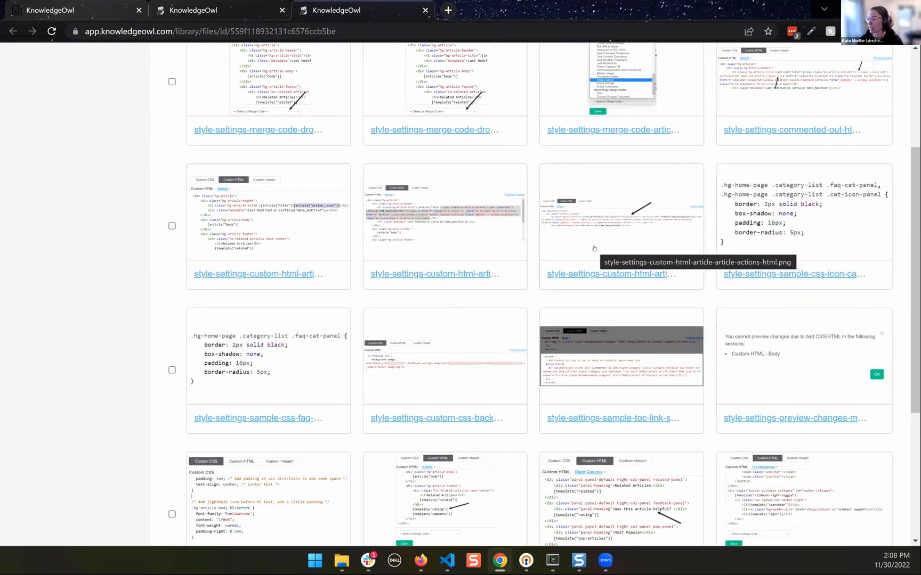
scroll(486, 226, down, 2)
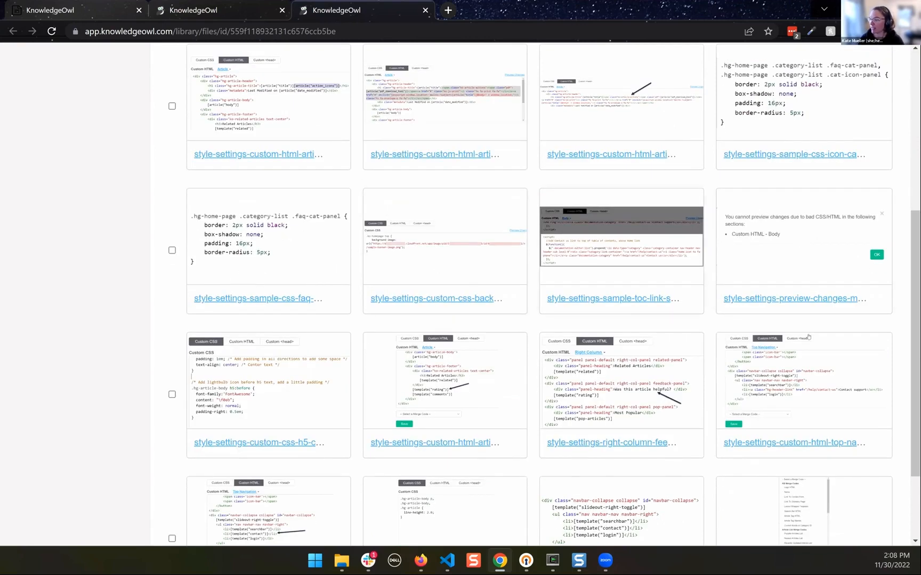
scroll(802, 329, down, 2)
scroll(756, 389, up, 1)
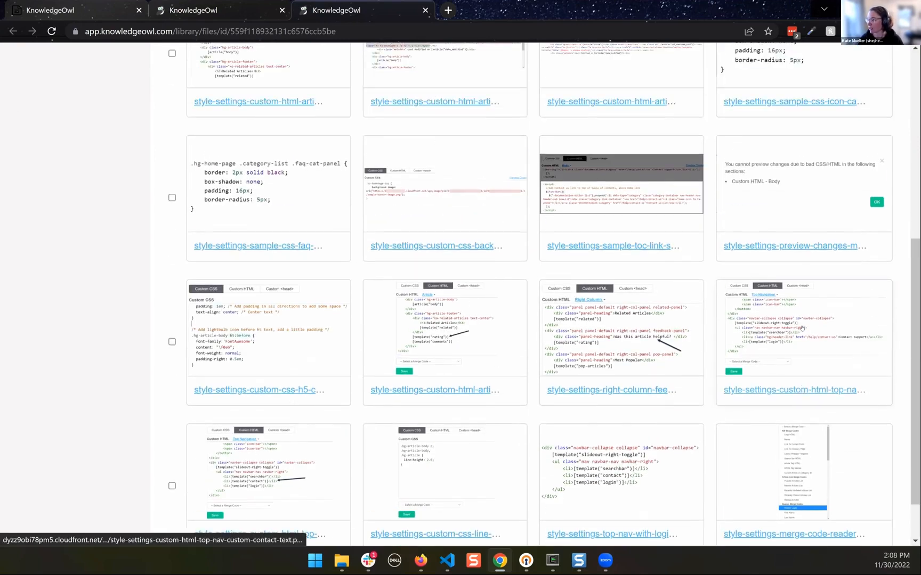
scroll(756, 389, down, 1)
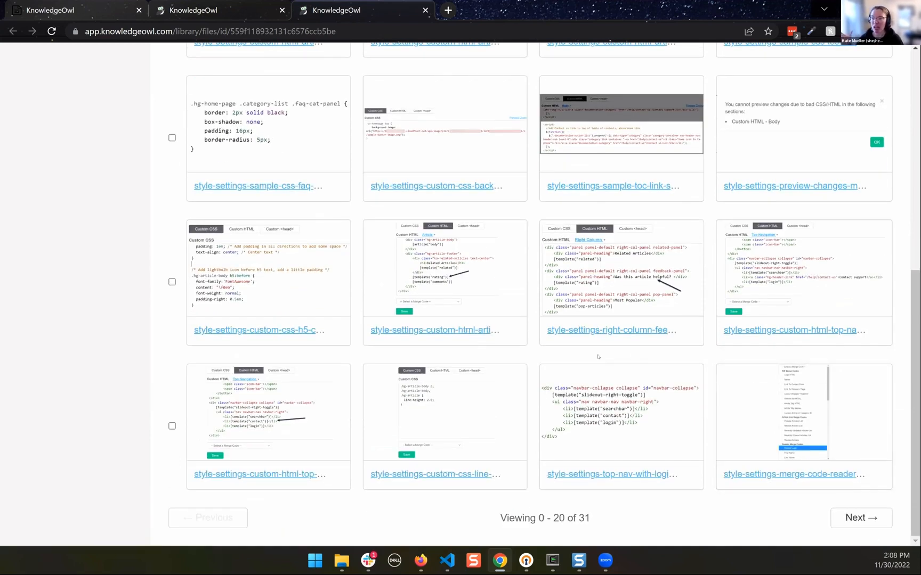
scroll(583, 372, up, 8)
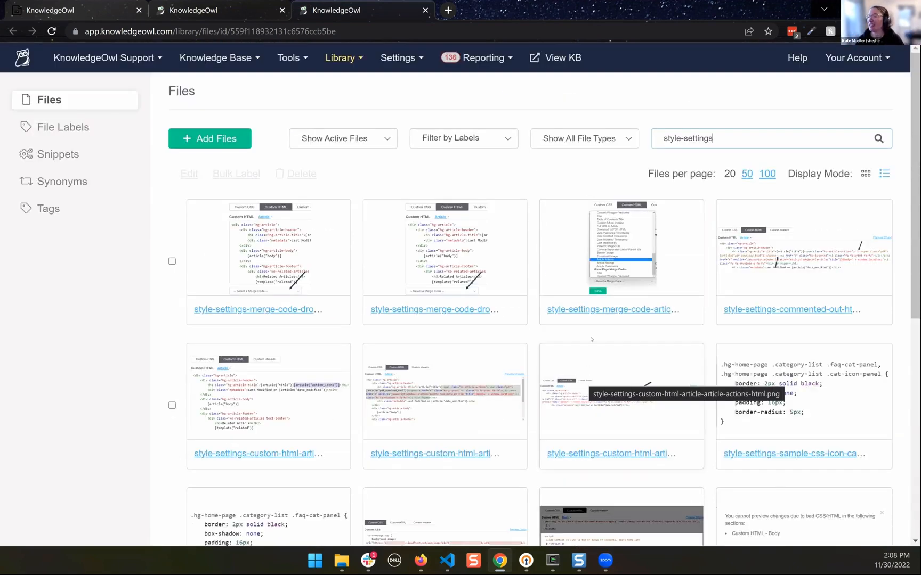
Step: Return to the article and add an empty line between the lorem ipsum paragraph and the image
click(237, 4)
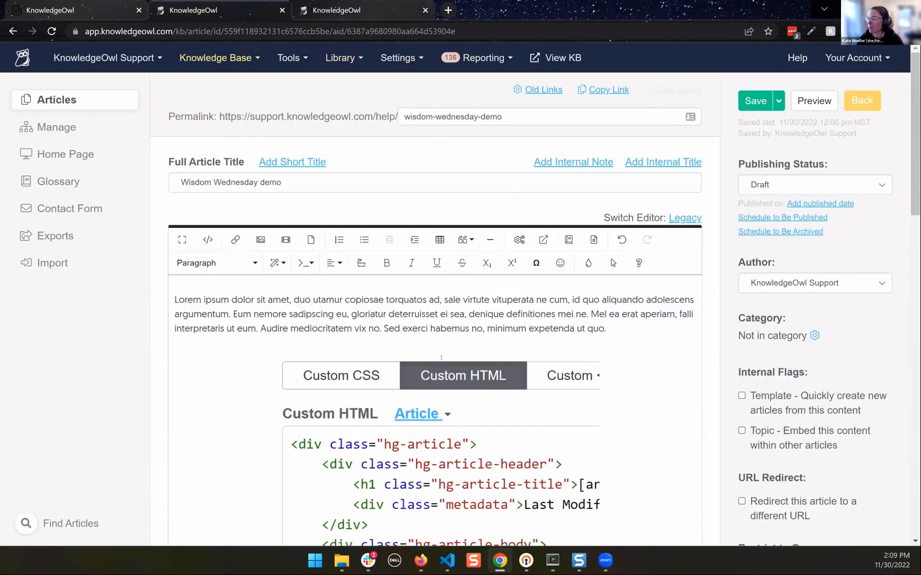
scroll(390, 236, down, 5)
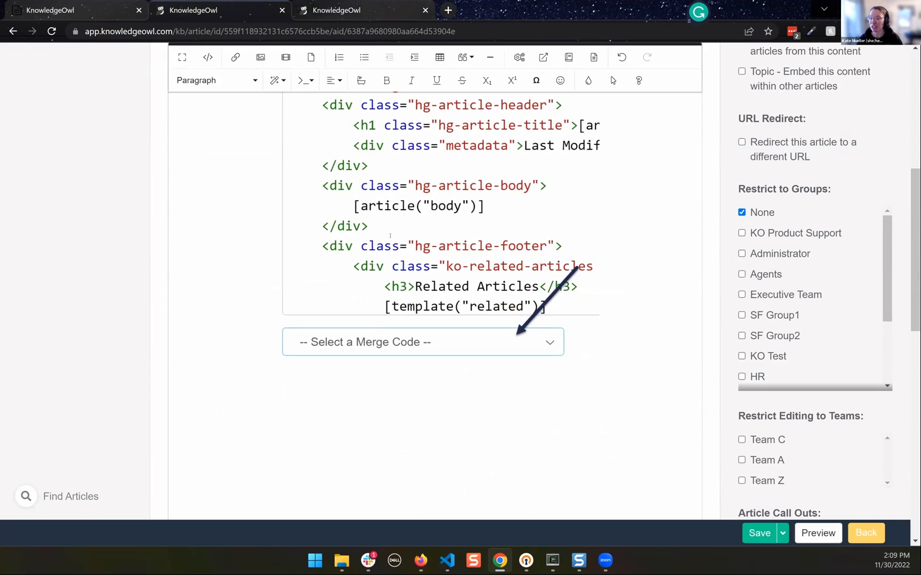
scroll(488, 288, up, 7)
click(623, 330)
key(Return)
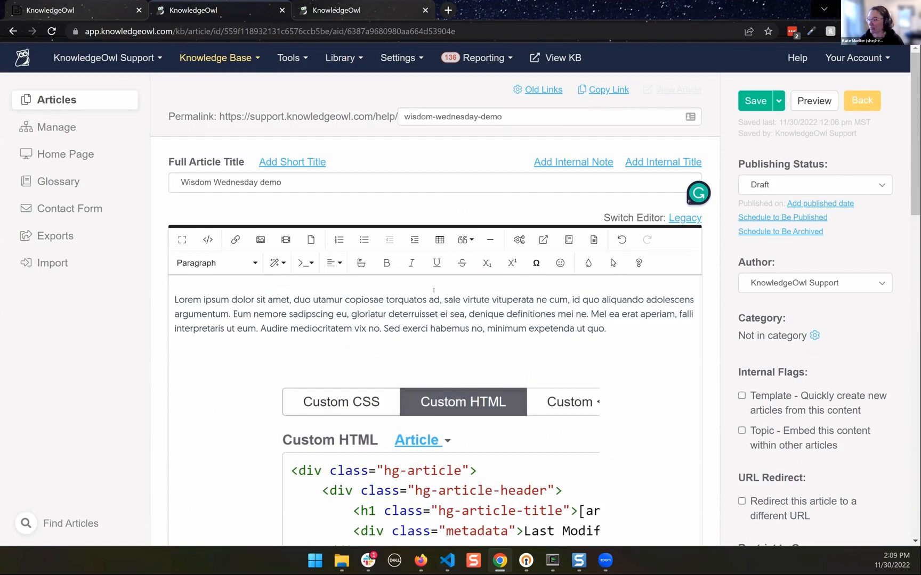
Step: Insert an existing image from the file library: search "style-settings" and add the Custom HTML screenshot whose arrow marks the rating template
click(261, 240)
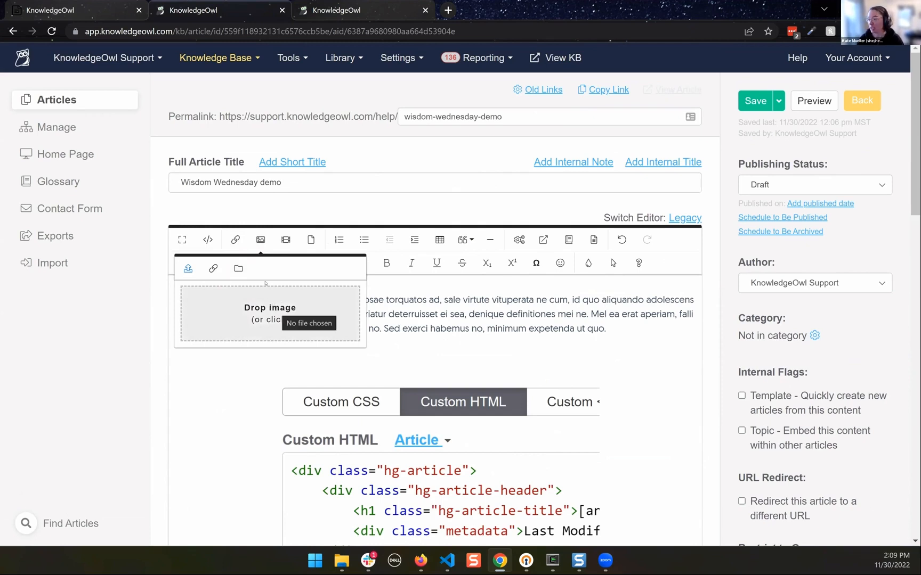
click(245, 270)
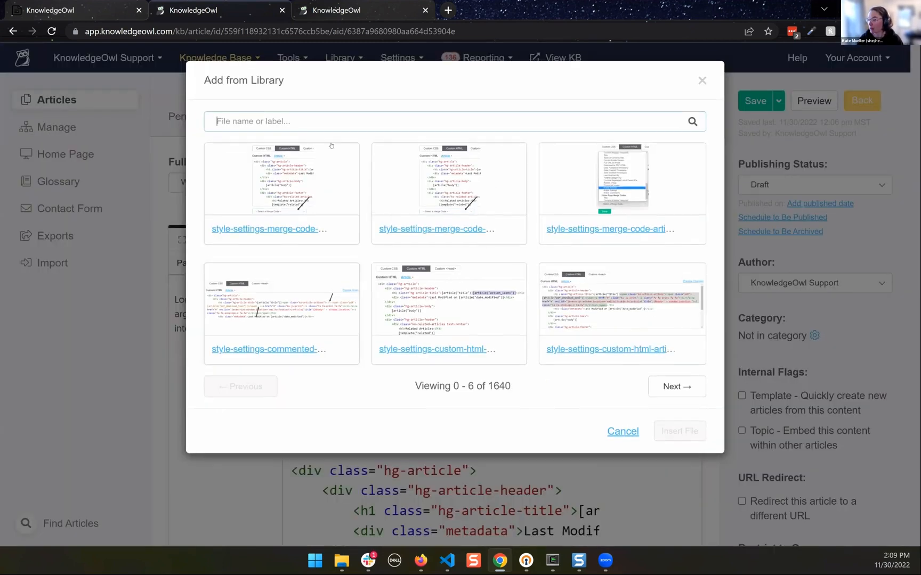
text(style-settings)
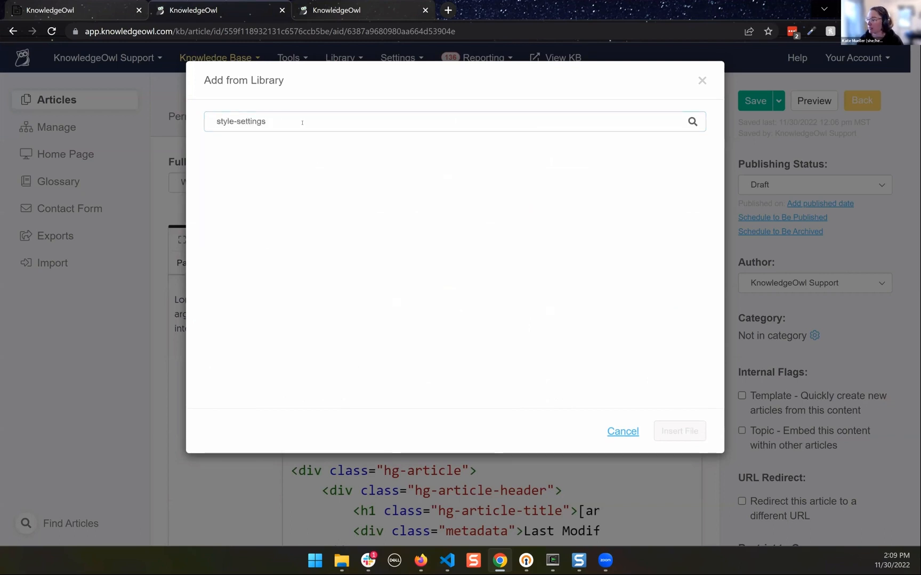
click(667, 387)
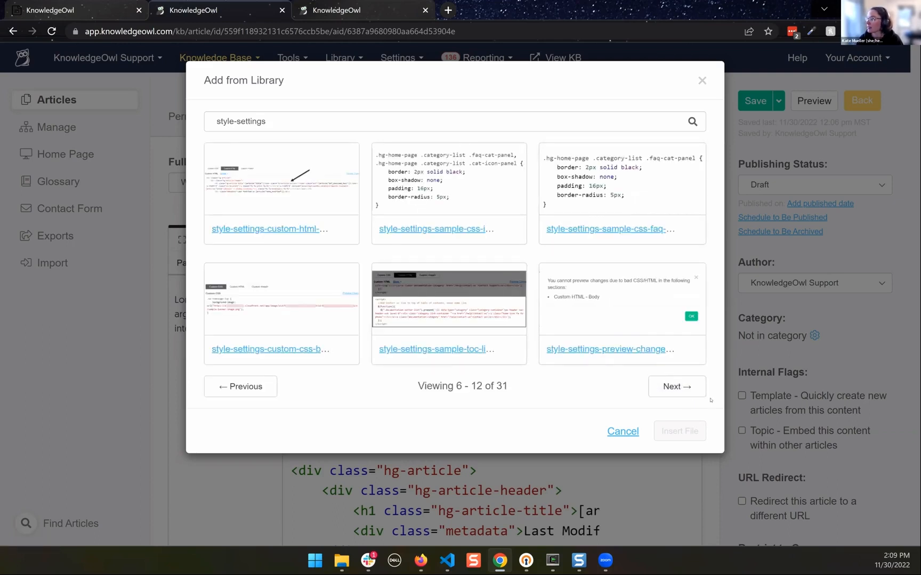
click(676, 387)
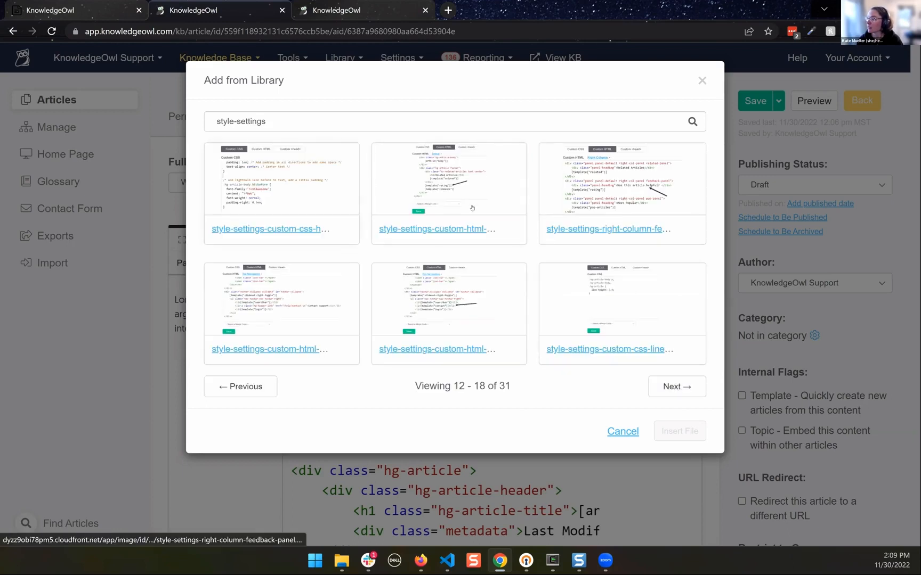
click(445, 185)
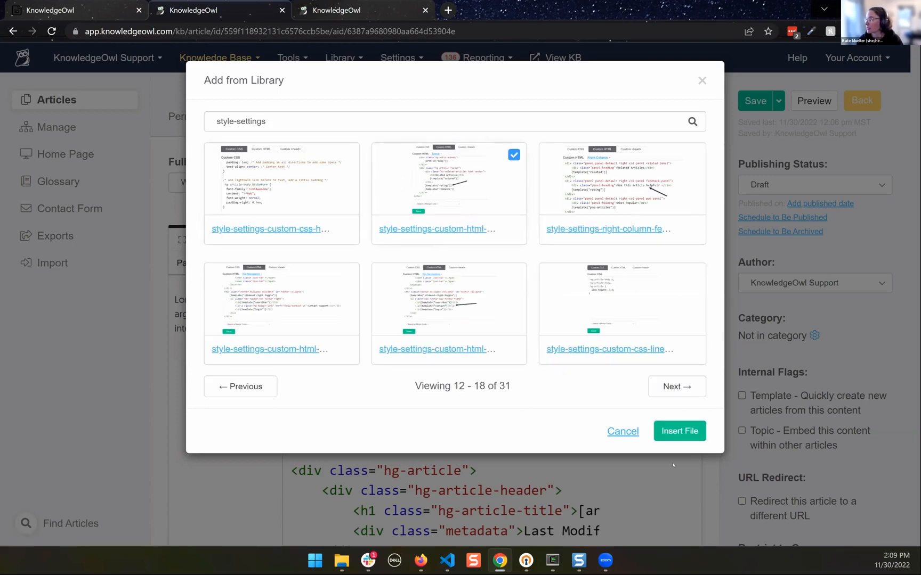
click(680, 430)
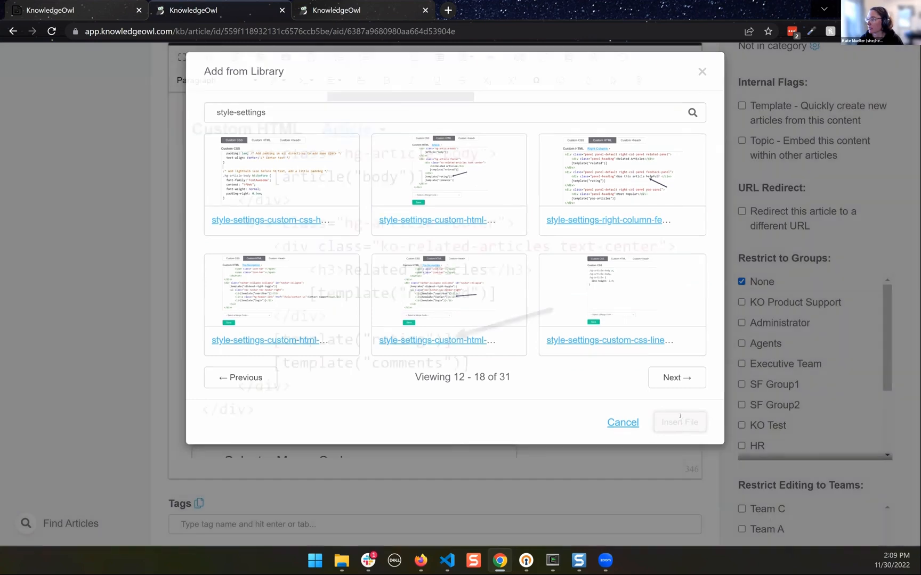
Step: Shrink the newly inserted library image proportionally to about 60% of the text width
scroll(448, 356, down, 3)
click(448, 355)
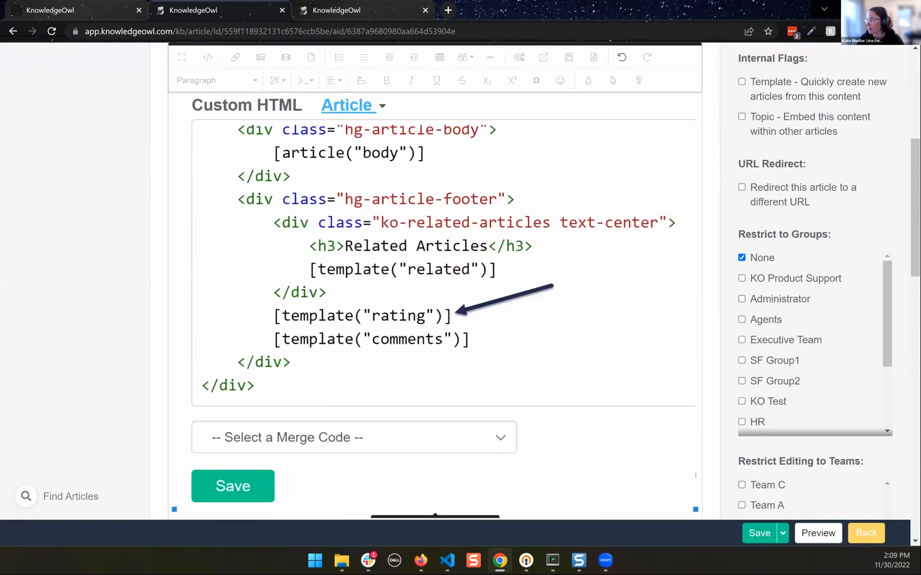
drag(695, 509, 487, 319)
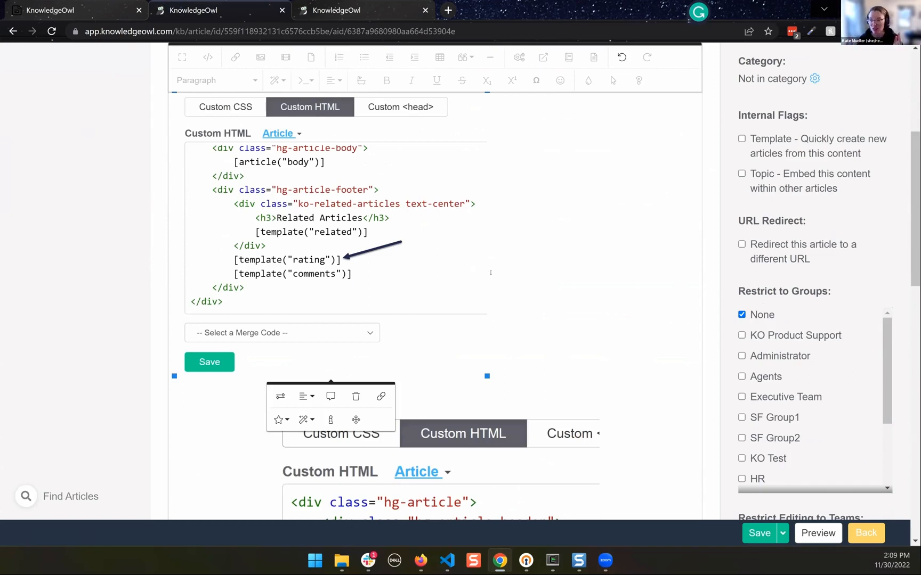
scroll(374, 132, up, 5)
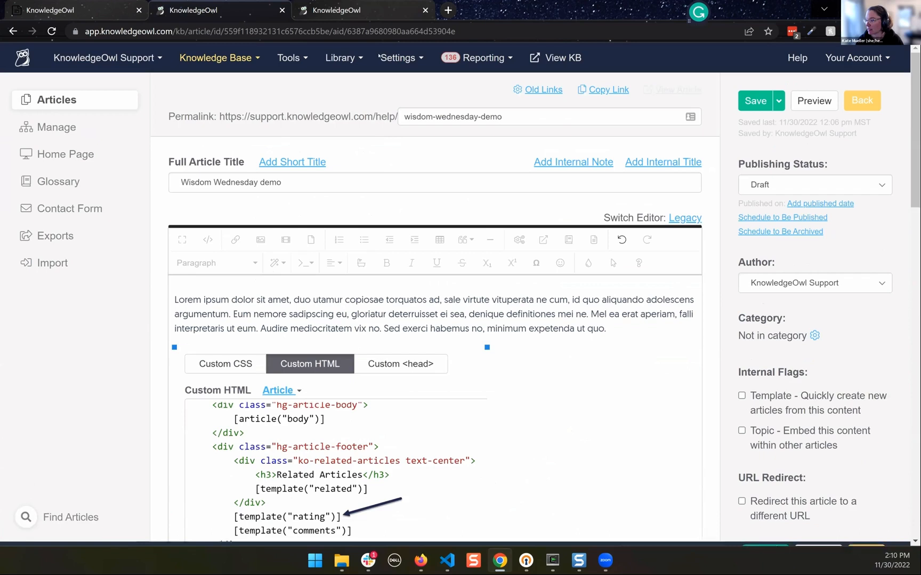
Step: Look over the library's style-settings files and examine both images in the article
click(356, 11)
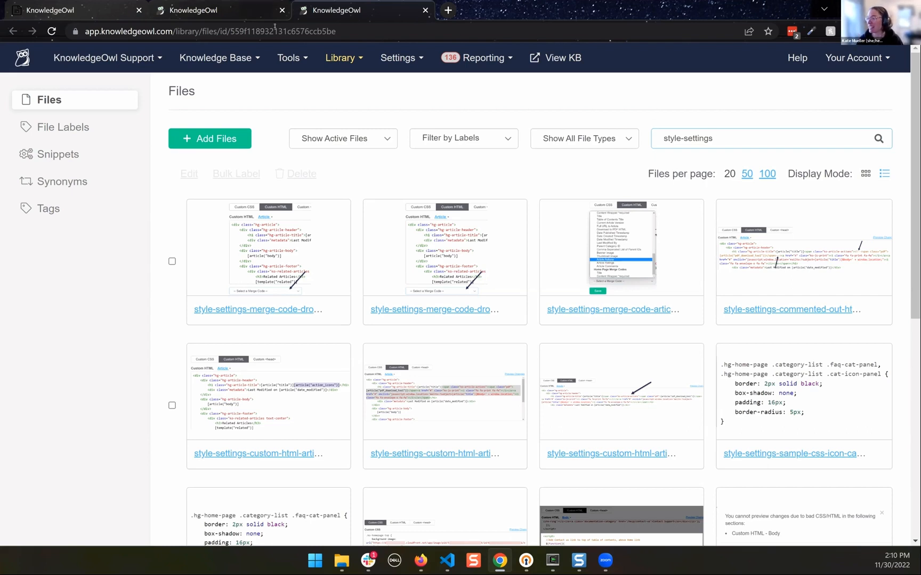
key(ctrl+shift+Tab)
scroll(388, 354, down, 3)
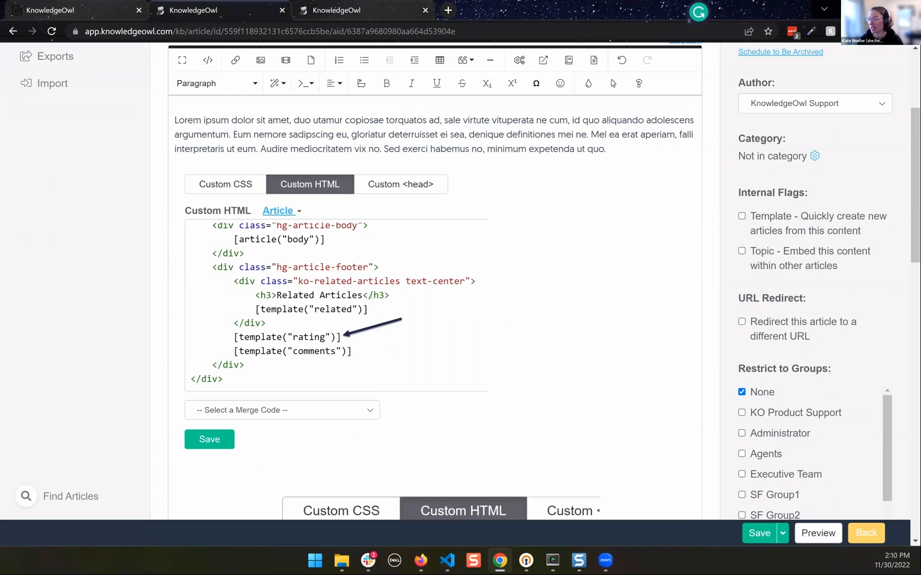
scroll(494, 269, down, 10)
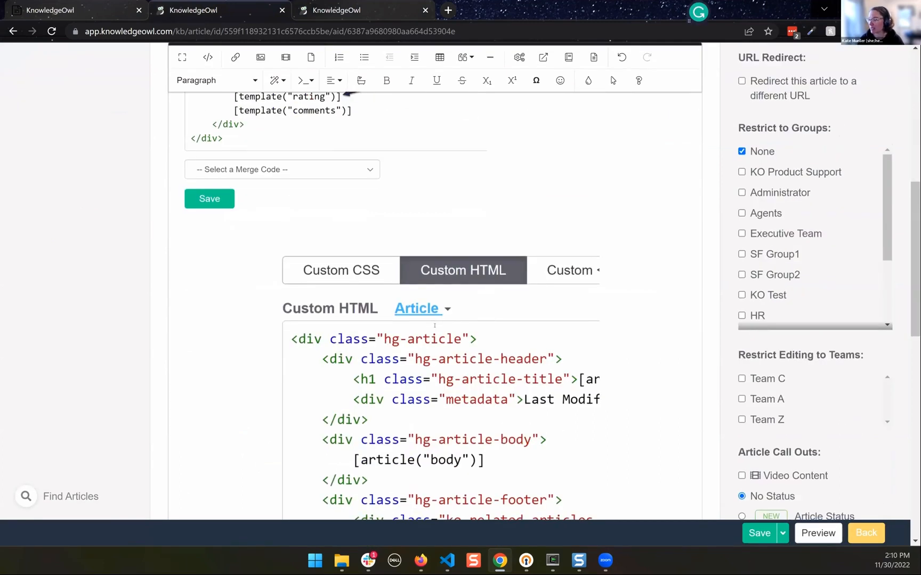
scroll(494, 268, up, 5)
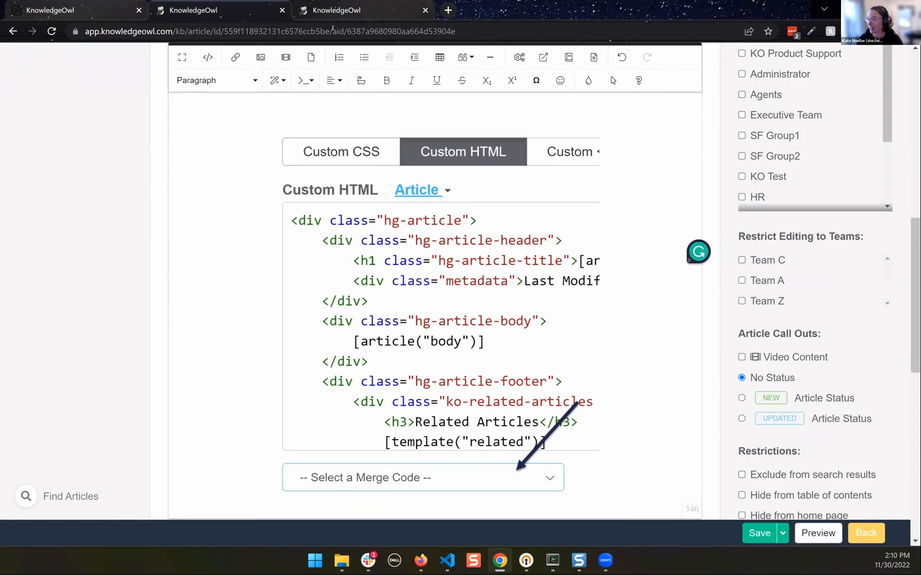
Step: Edit the first style-settings-merge-code-dropdown.png in the file library and choose style-settings-sample-css-faq-cat-panel.png as its new file
click(337, 10)
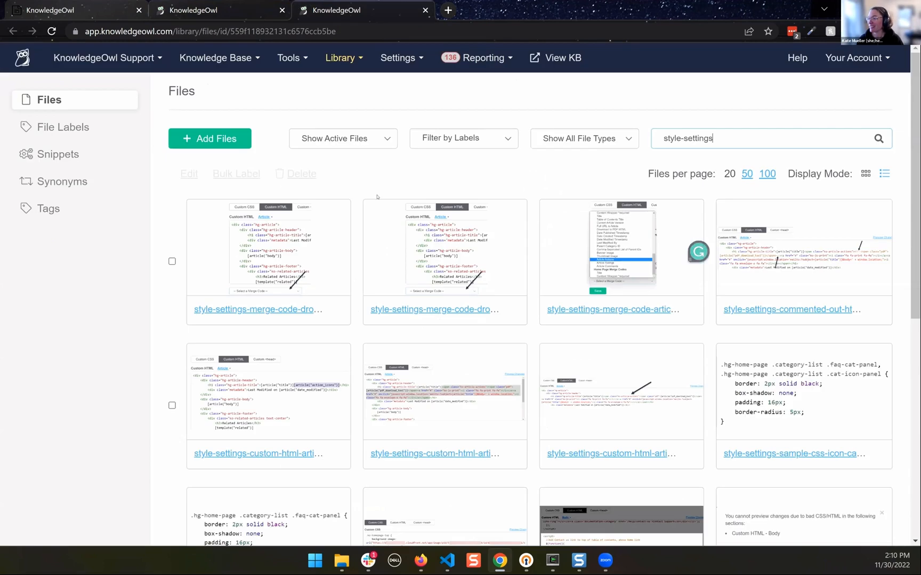
click(267, 239)
click(189, 174)
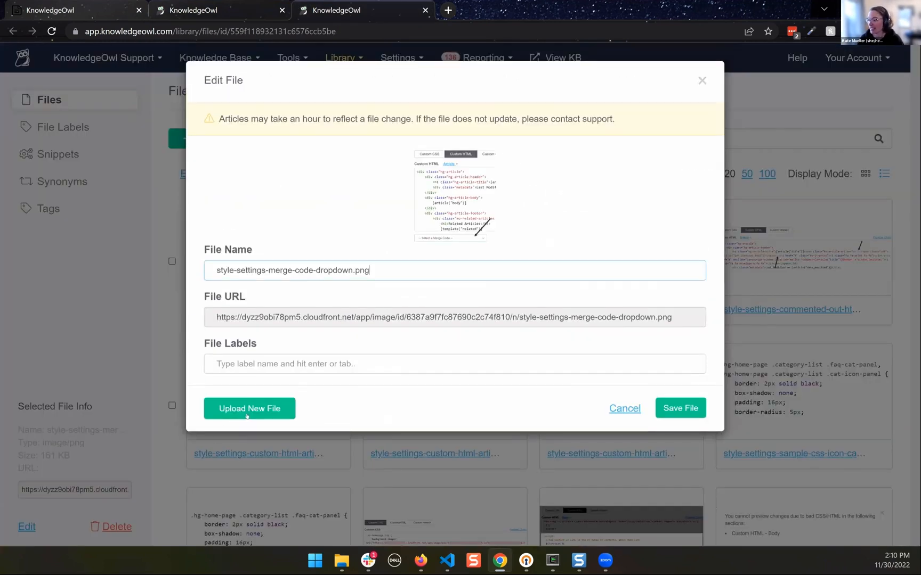
click(247, 415)
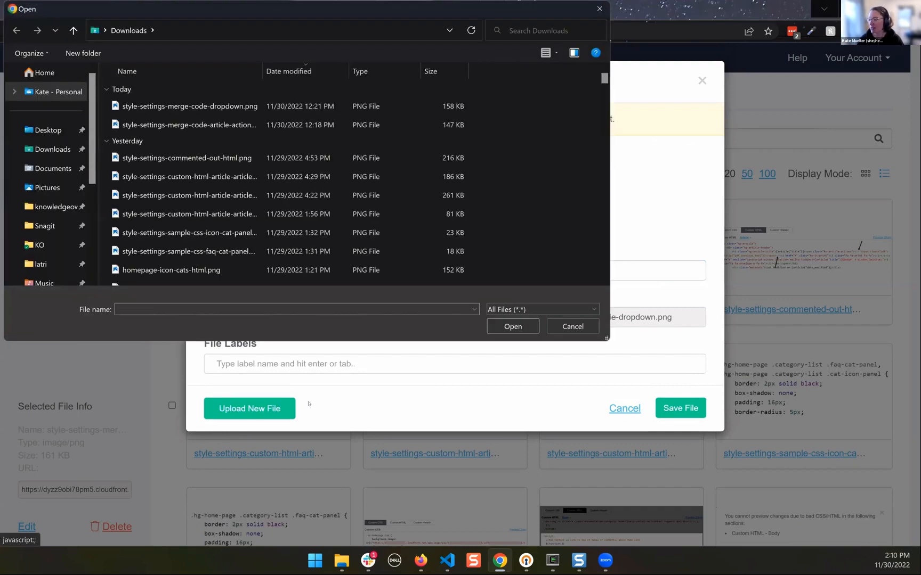
click(204, 256)
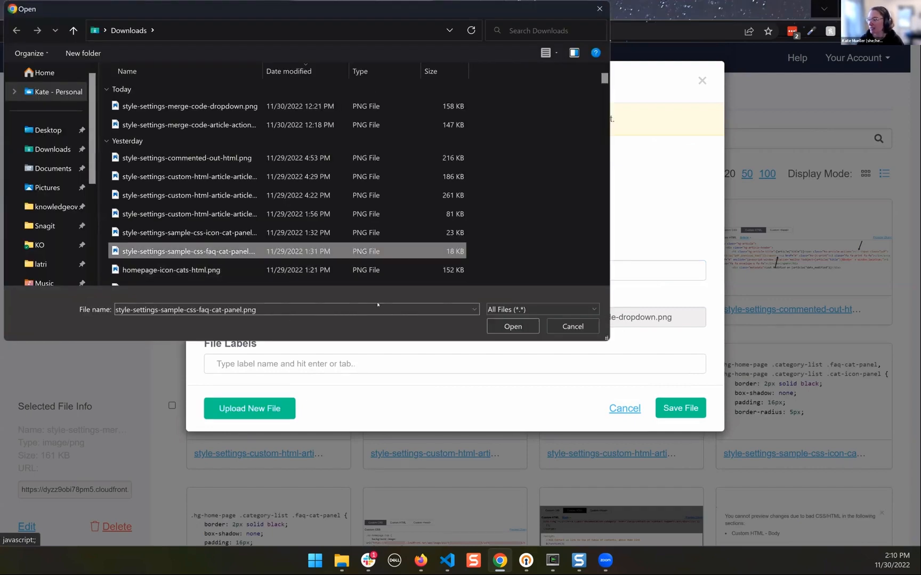
click(512, 326)
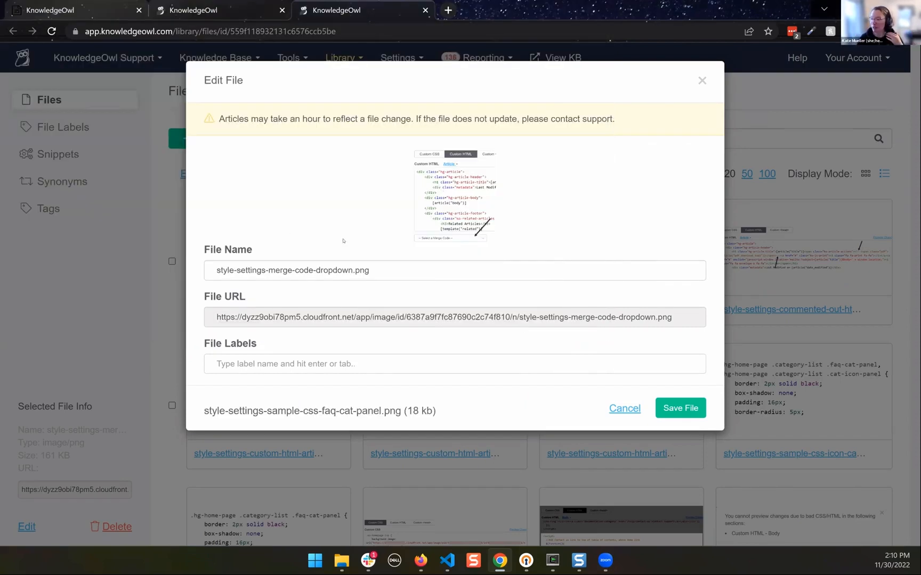
Step: Check the chosen replacement's file name, save the file edit, and reload the file library
drag(436, 411, 206, 411)
click(203, 411)
triple_click(202, 411)
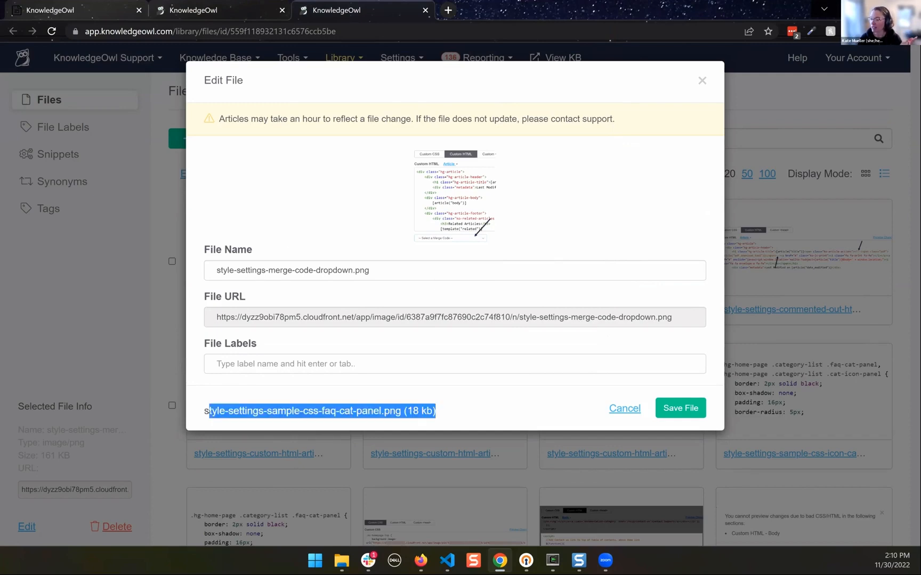
click(489, 405)
click(689, 410)
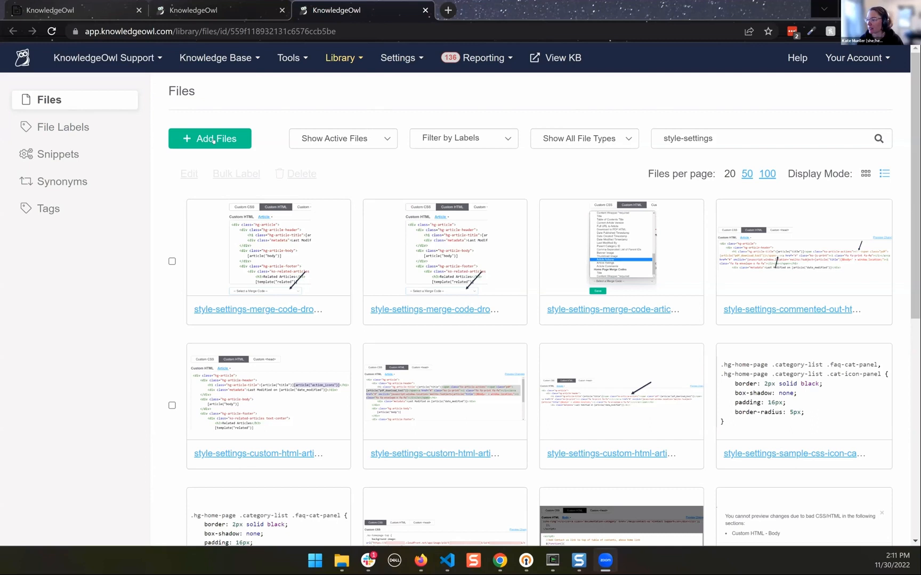
click(51, 31)
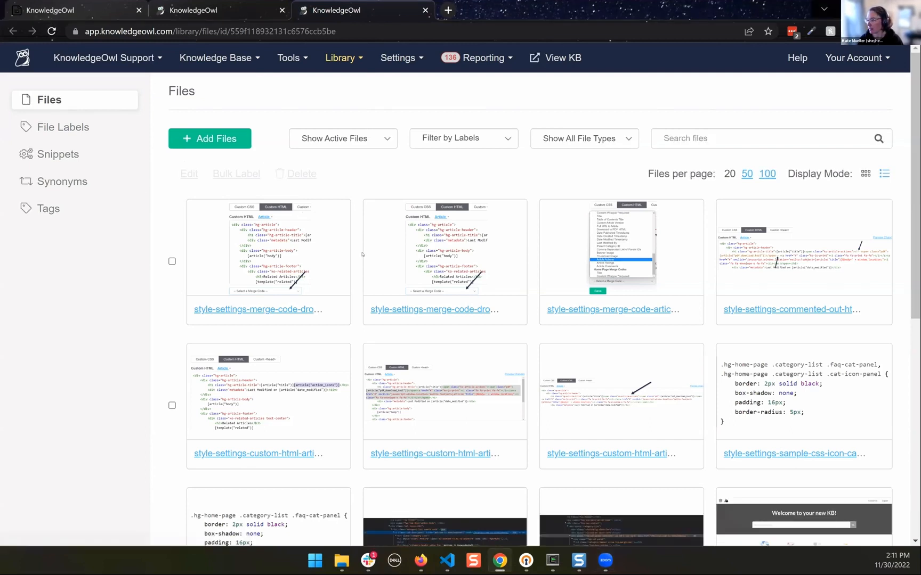
Step: Replace the first style-settings-merge-code-dropdown.png with homepage-icon-cats-html.png, save it, and select the updated file in the library
double_click(296, 260)
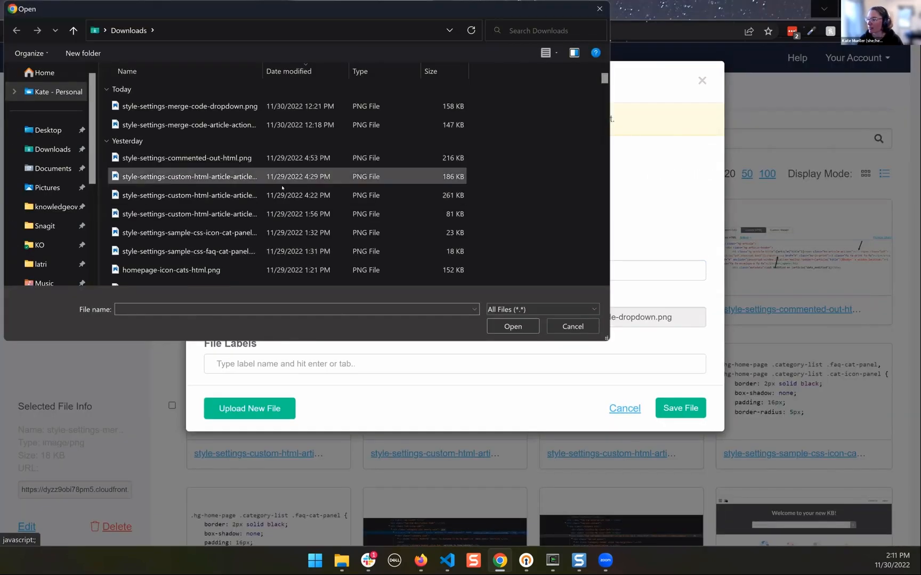
scroll(266, 187, down, 1)
click(193, 224)
click(513, 326)
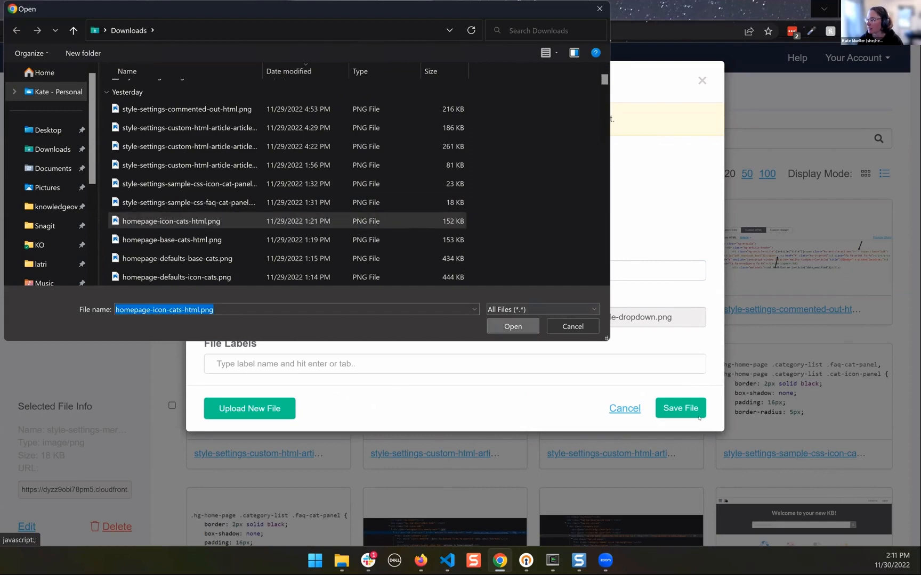
click(689, 414)
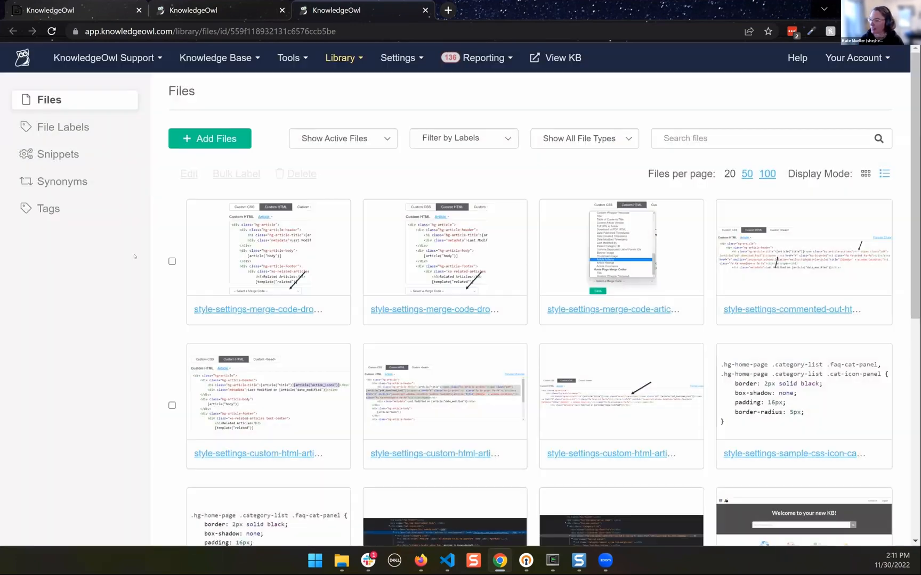
click(462, 244)
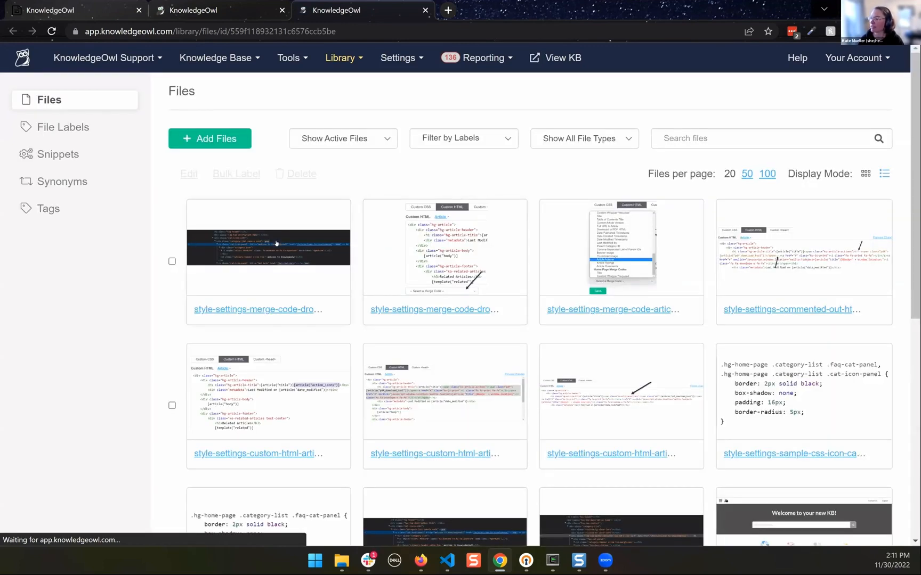
click(280, 244)
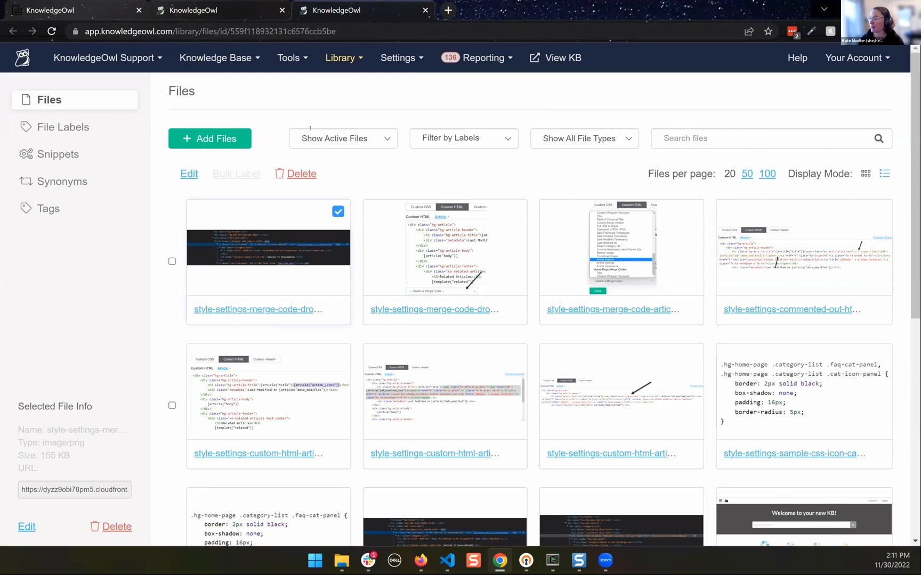
Step: Return to the article and reload its page, confirming the reload despite unsaved changes
click(213, 11)
key(ctrl+r)
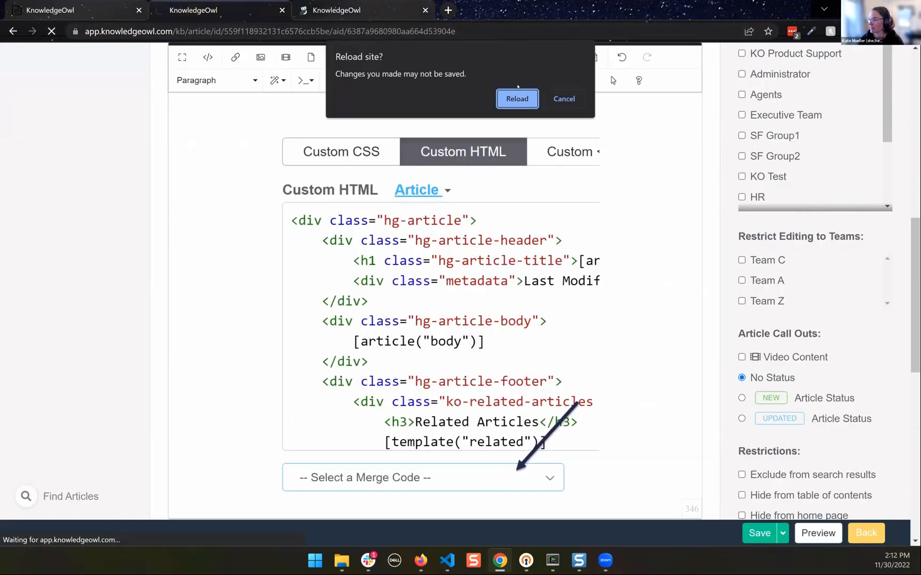
key(Return)
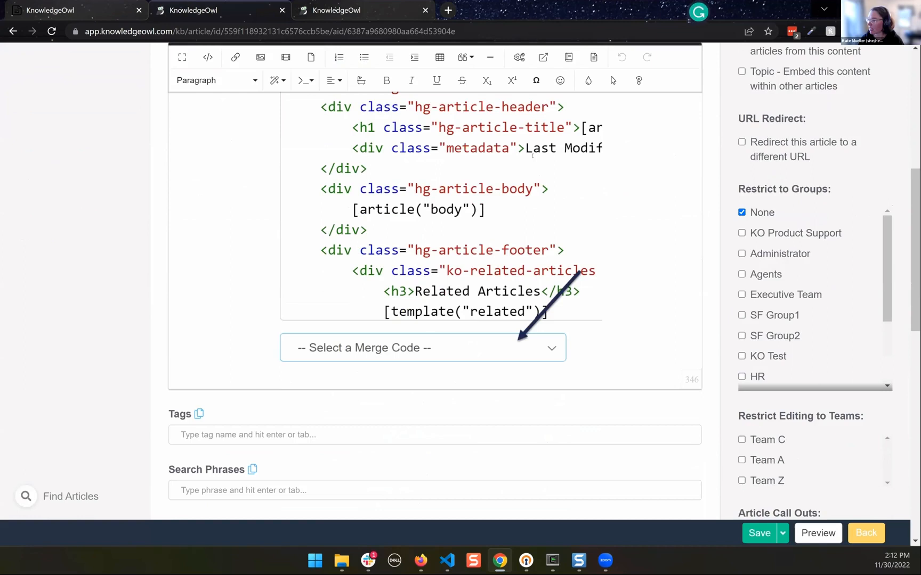
Step: Compare the replaced file in the library with the image displayed in the article
click(351, 14)
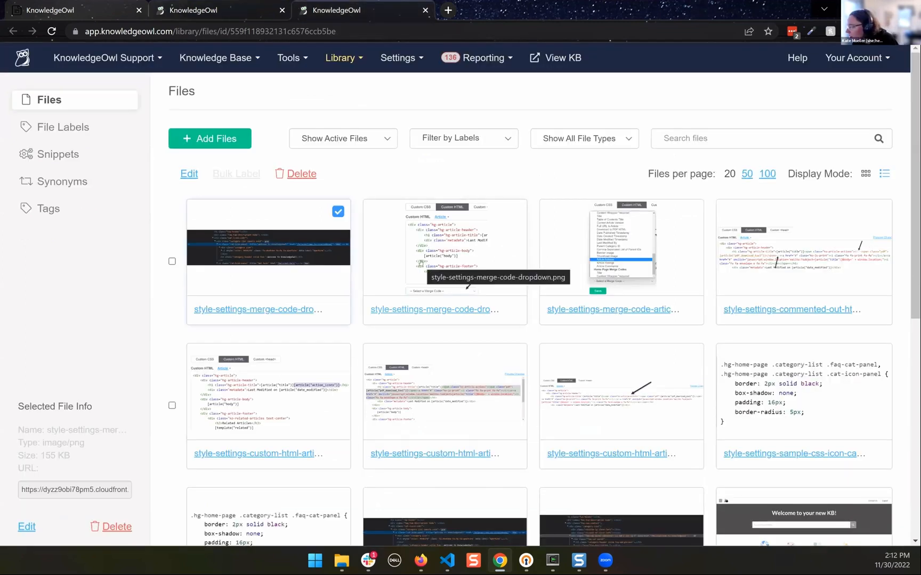
click(307, 260)
click(306, 265)
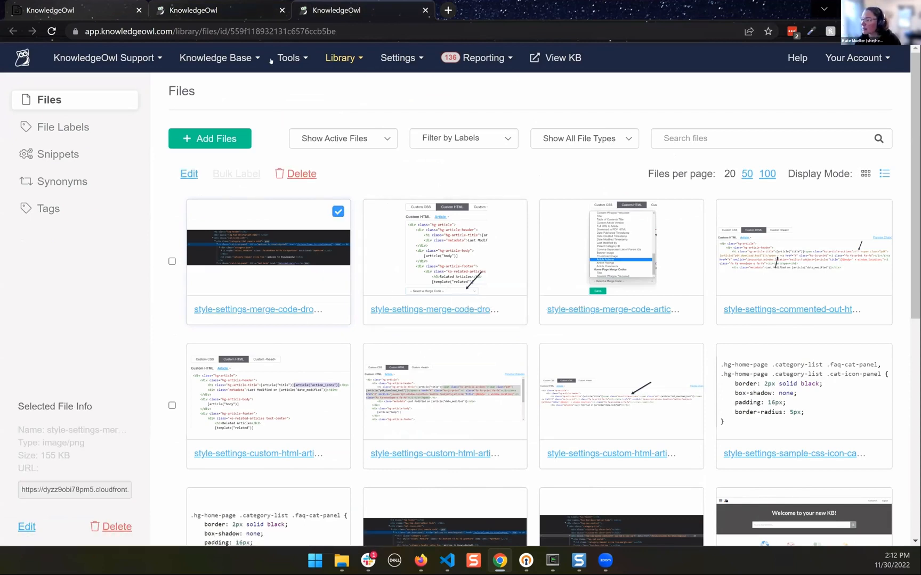
click(242, 3)
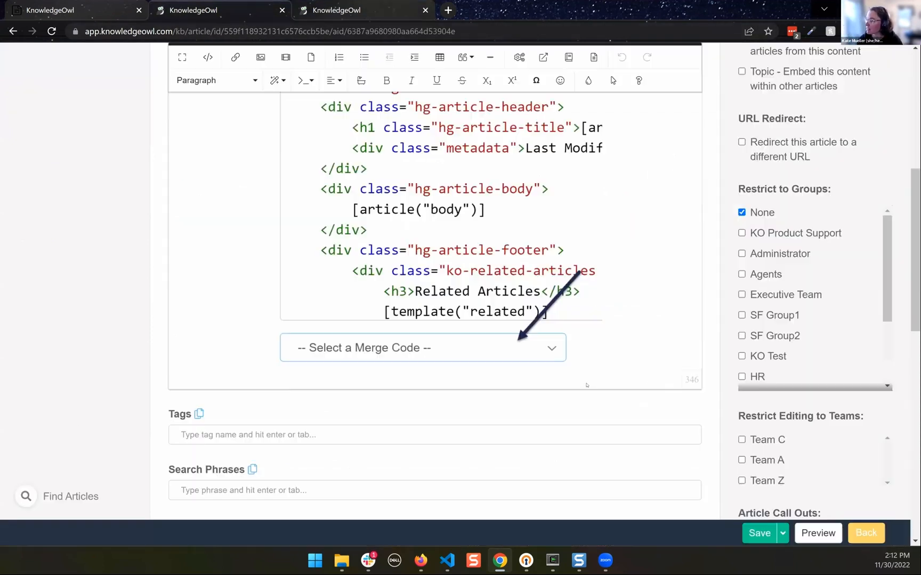
scroll(554, 364, down, 3)
scroll(533, 341, up, 9)
drag(507, 312, 510, 310)
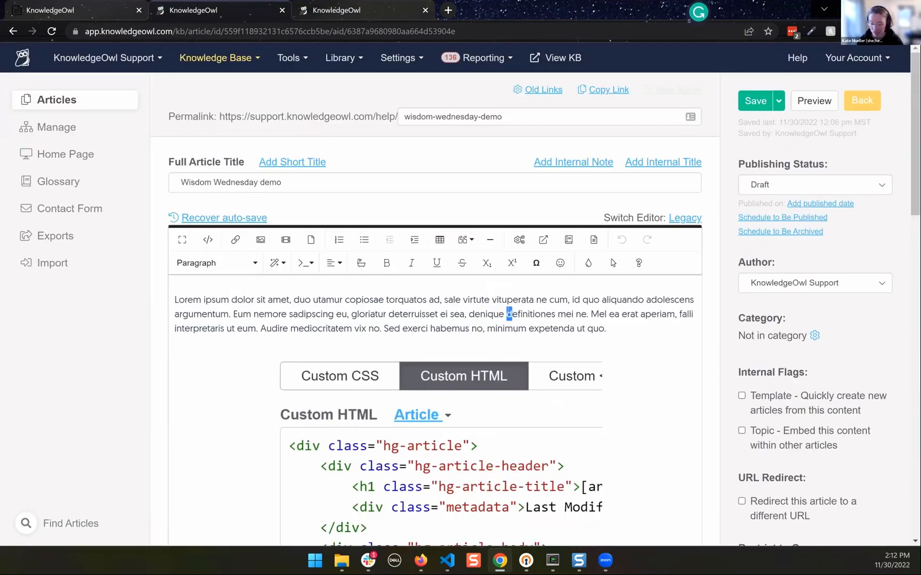
Step: Recover the article's auto-saved version and check the replaced image below the inserted library image
click(619, 329)
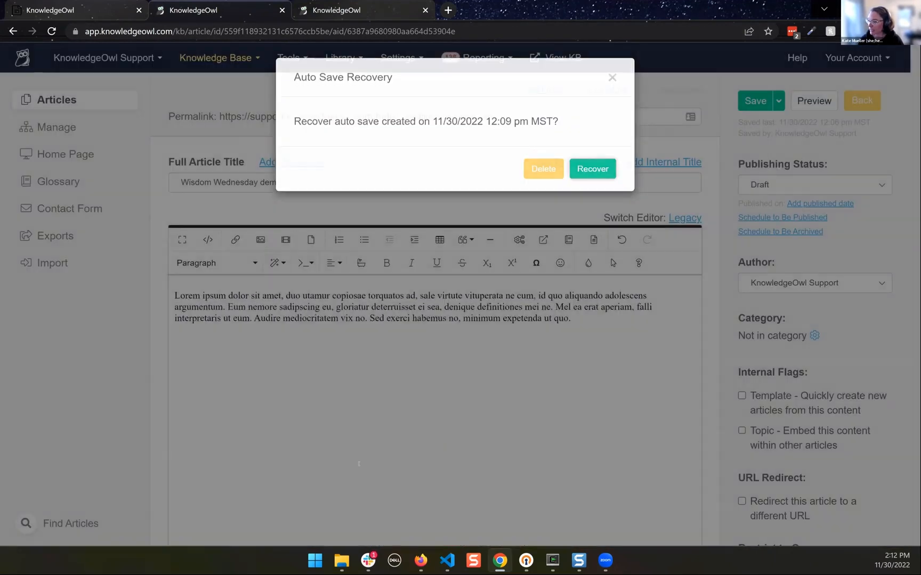
click(359, 464)
scroll(507, 344, down, 3)
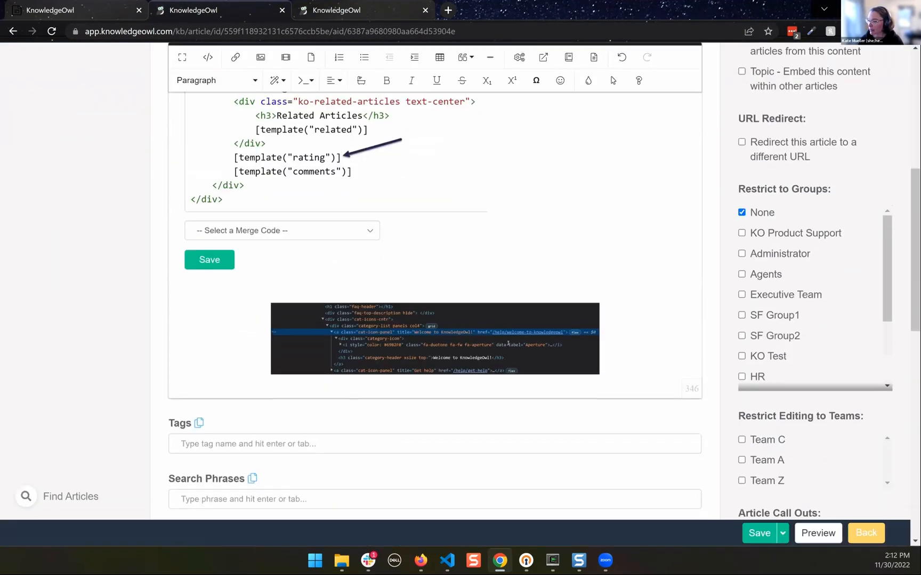
Step: Select each of the article's two images and compare how they appear in the article body
click(421, 331)
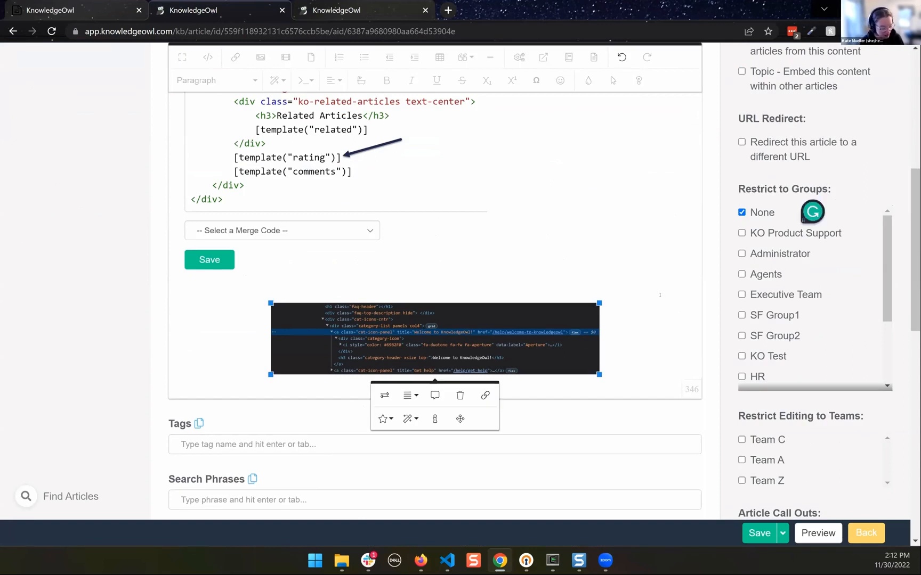
scroll(633, 292, up, 6)
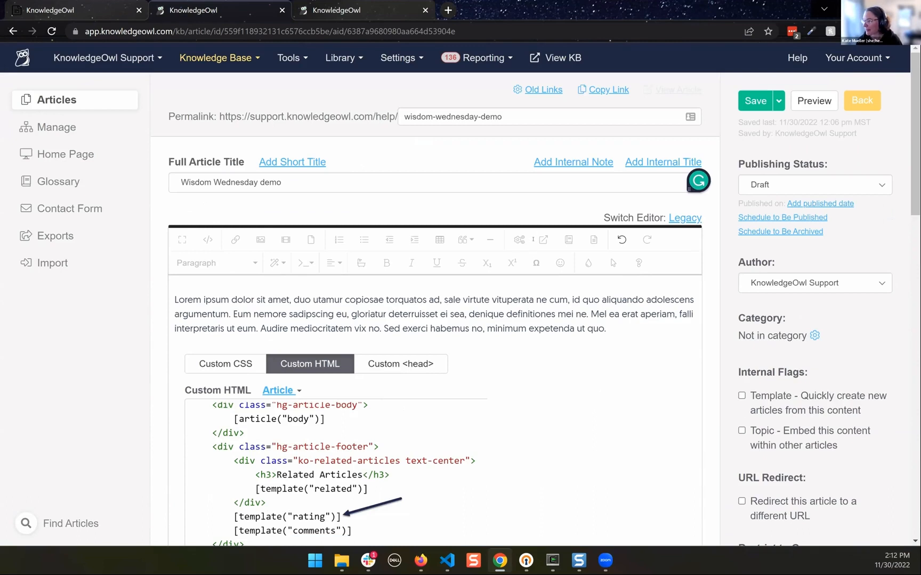
scroll(449, 435, down, 9)
scroll(449, 435, up, 4)
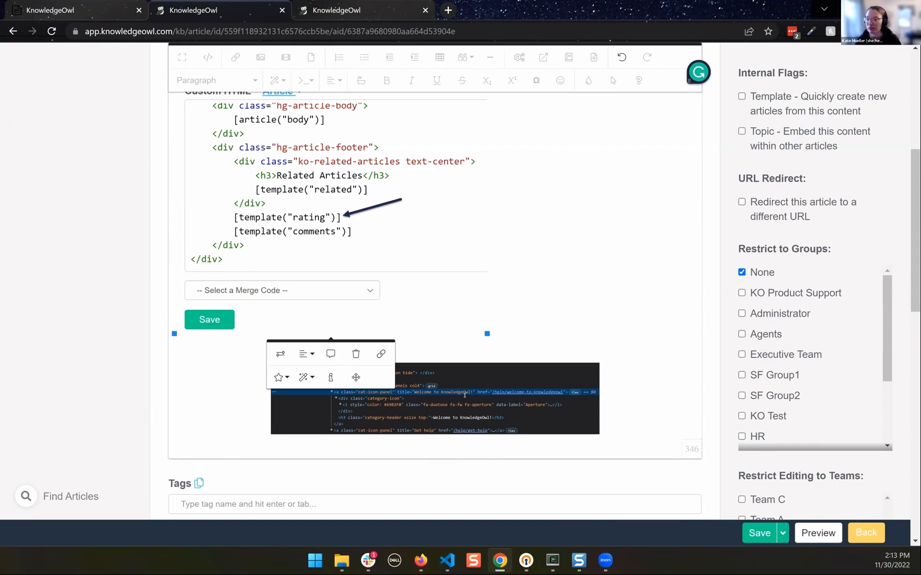
scroll(501, 437, up, 2)
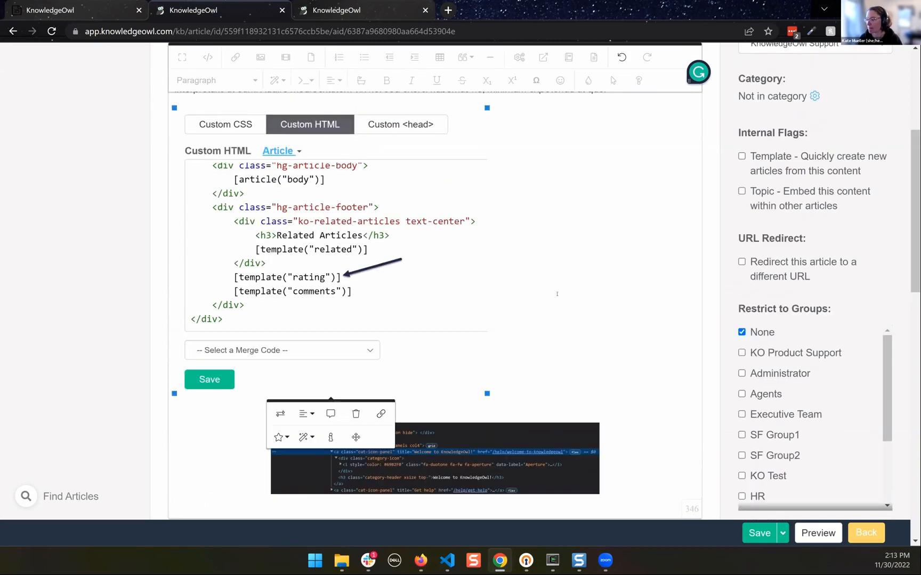
click(566, 337)
scroll(566, 338, up, 5)
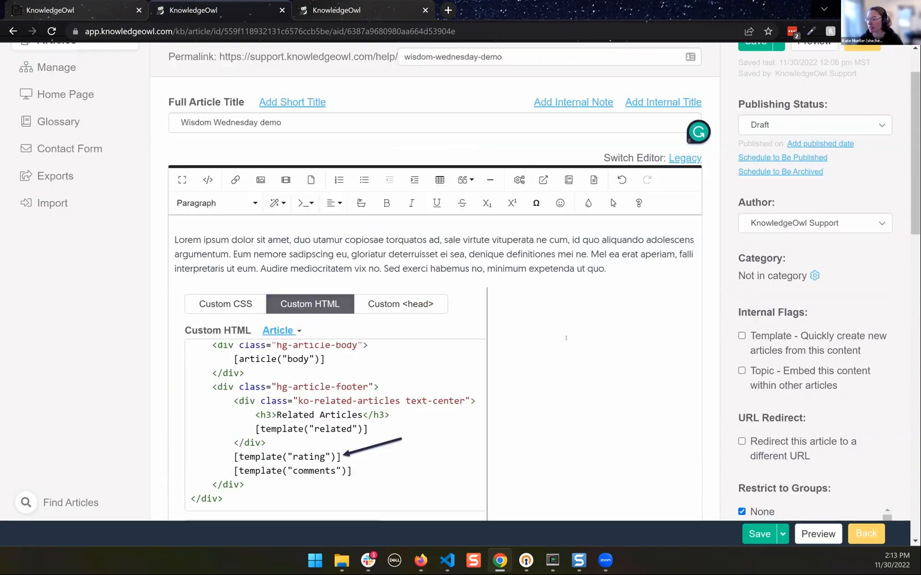
Step: Switch to the file library, search the files for "widget", and browse the matching images
click(373, 2)
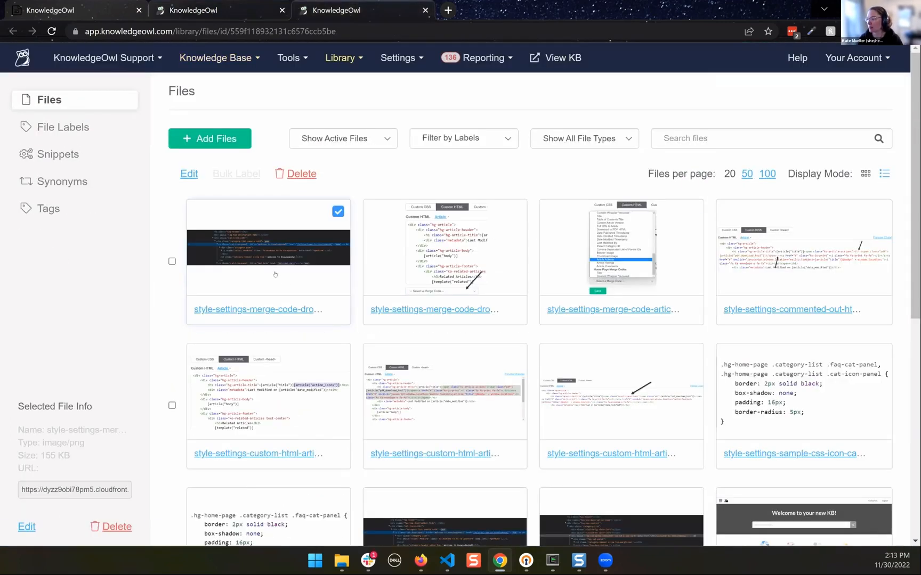
scroll(349, 312, down, 10)
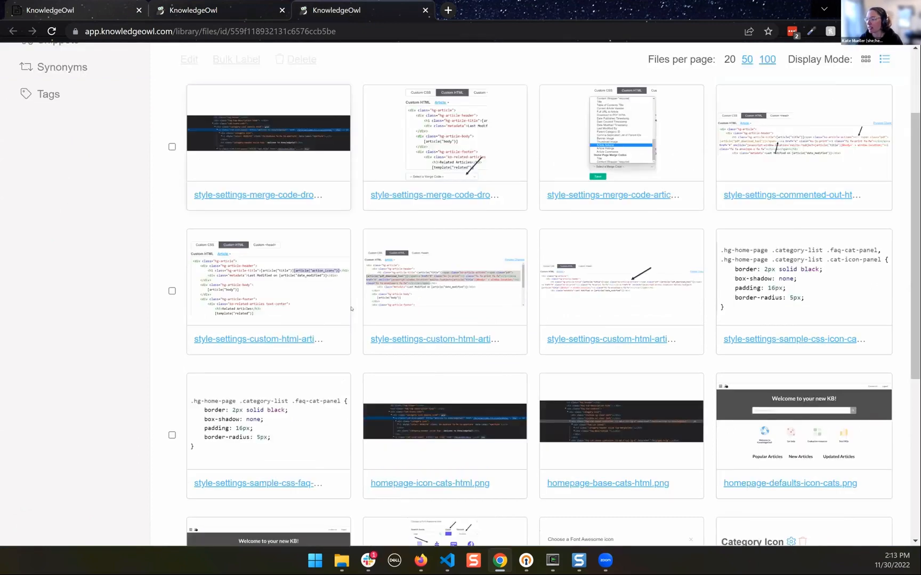
scroll(586, 213, up, 10)
click(704, 134)
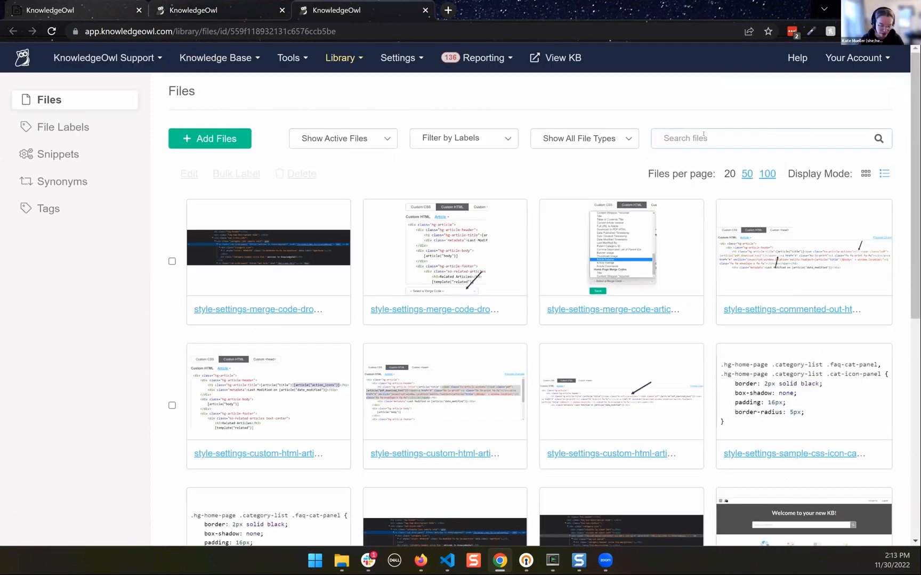
text(widget)
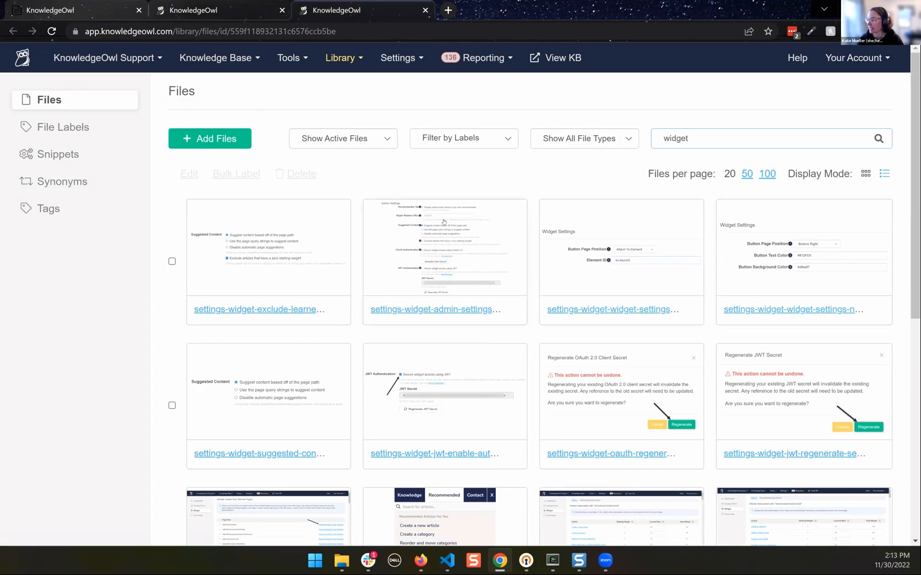
scroll(776, 317, down, 7)
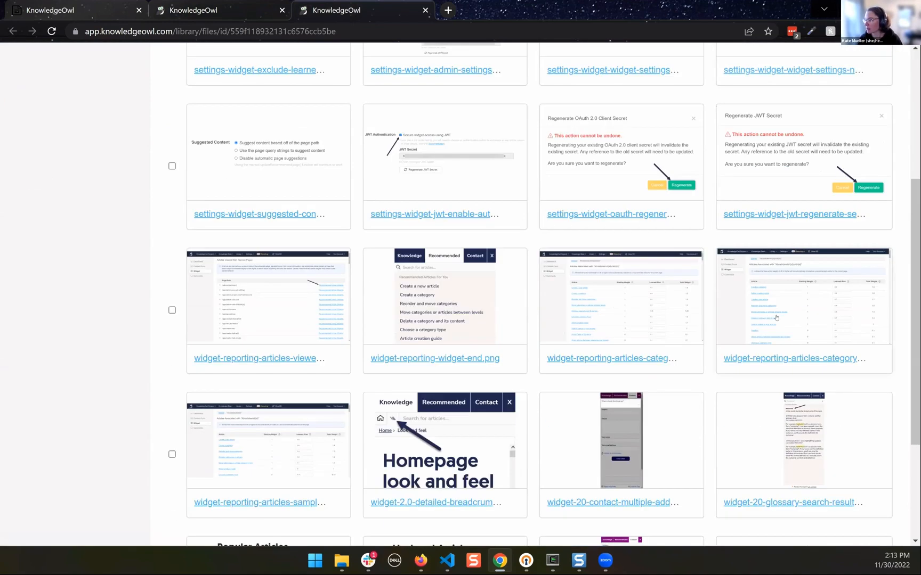
scroll(779, 320, up, 8)
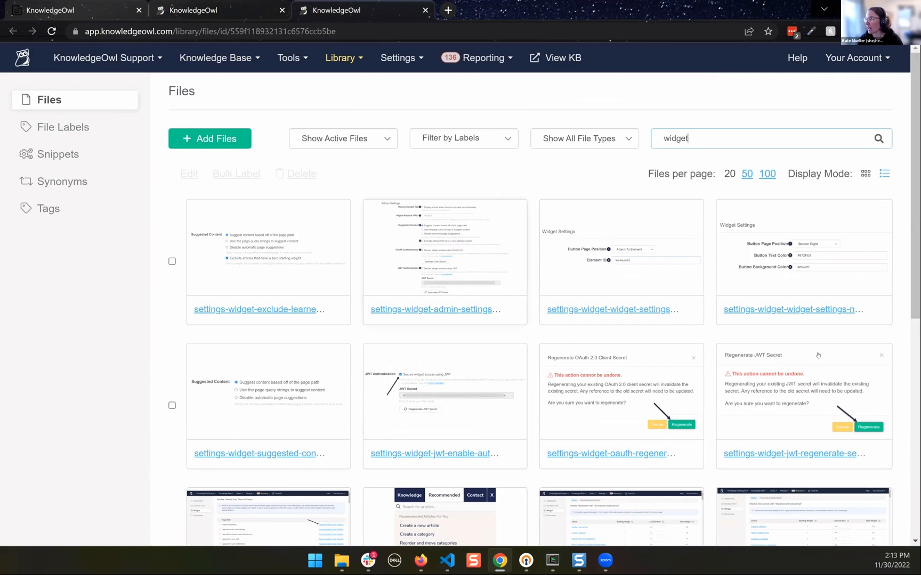
scroll(817, 358, down, 5)
scroll(814, 365, up, 5)
Step: Select the whole first row and the first two files of the second row, and clear the selection
click(172, 261)
click(321, 397)
click(446, 391)
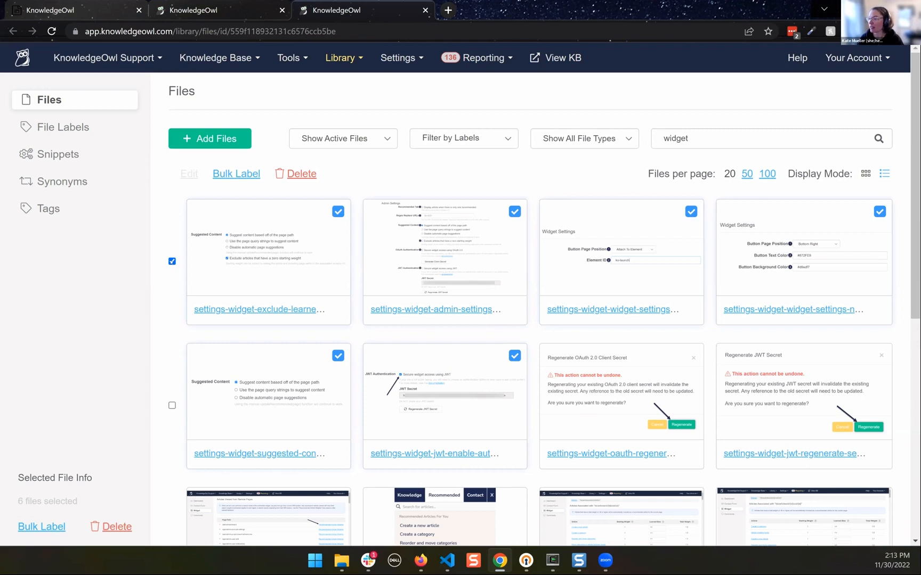
click(172, 261)
click(338, 212)
click(338, 211)
click(338, 355)
click(514, 356)
Step: Open settings-widget-exclude-learned.png for editing to view its file details, and cancel without changes
click(257, 255)
click(189, 176)
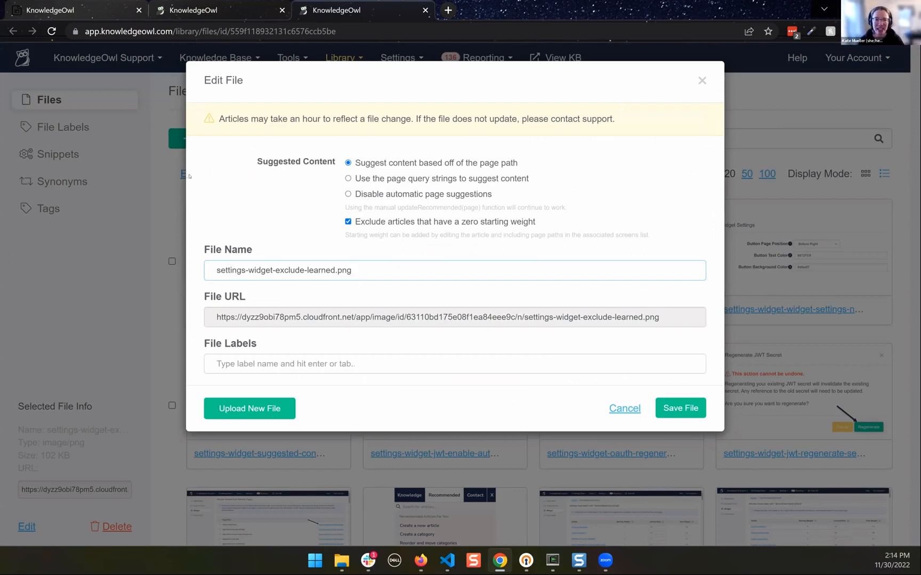
click(631, 410)
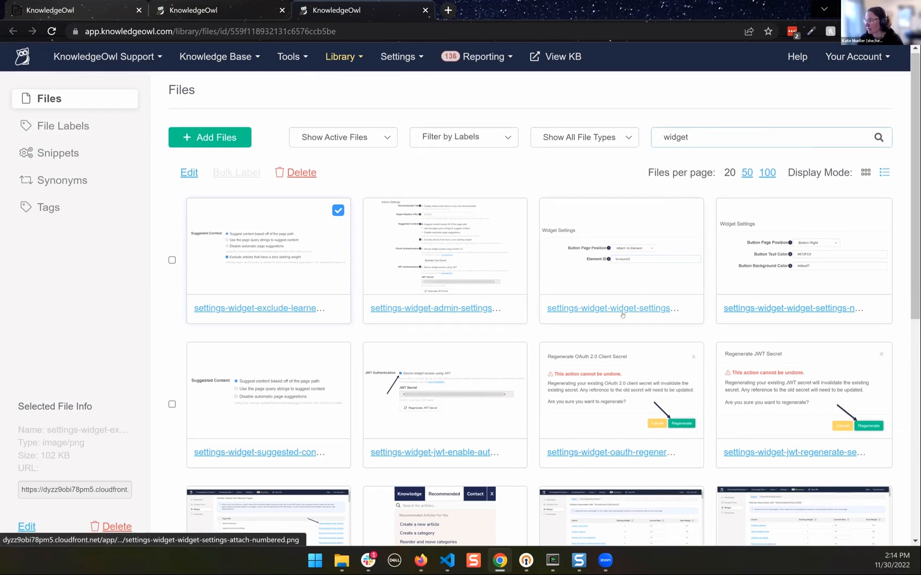
Step: Look through the widget files again and clear the search text in the library
scroll(570, 293, down, 3)
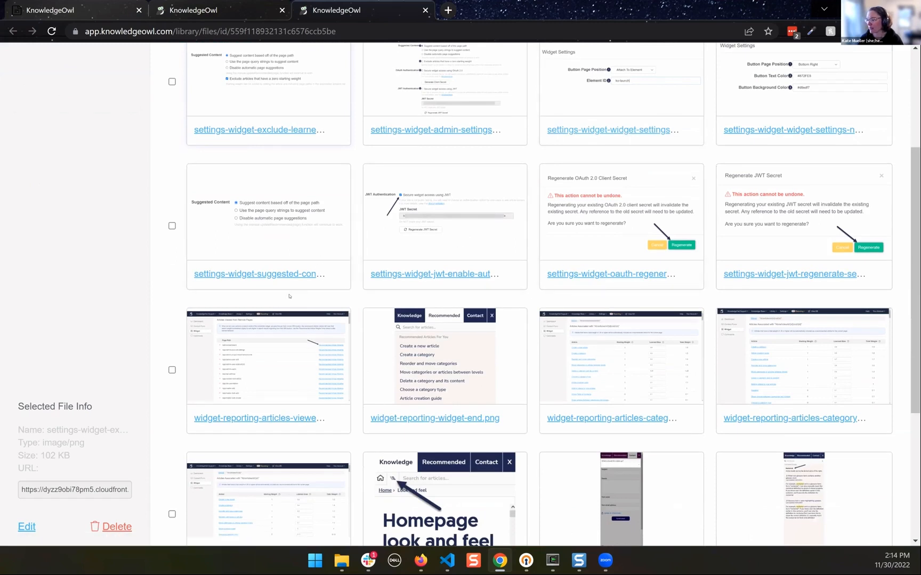
scroll(322, 83, up, 3)
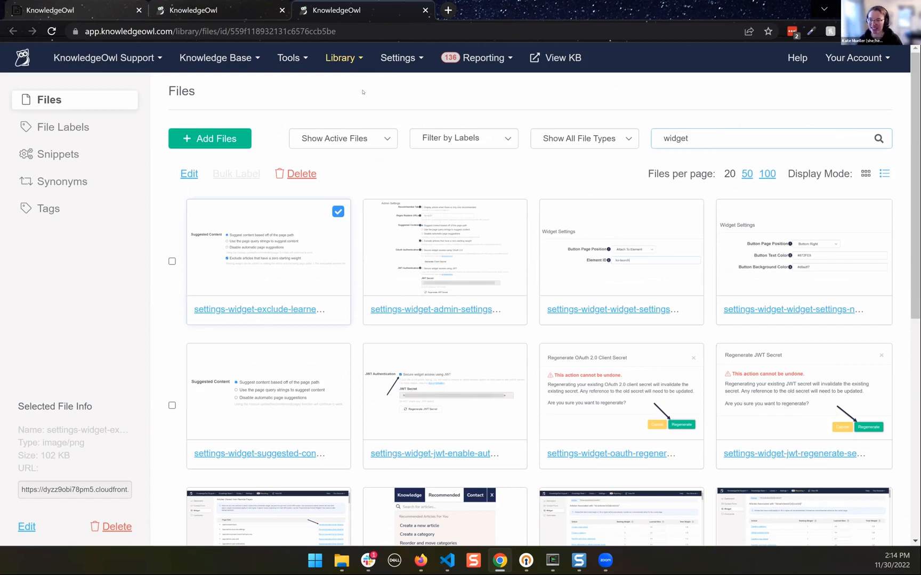
scroll(318, 162, down, 4)
scroll(318, 162, up, 4)
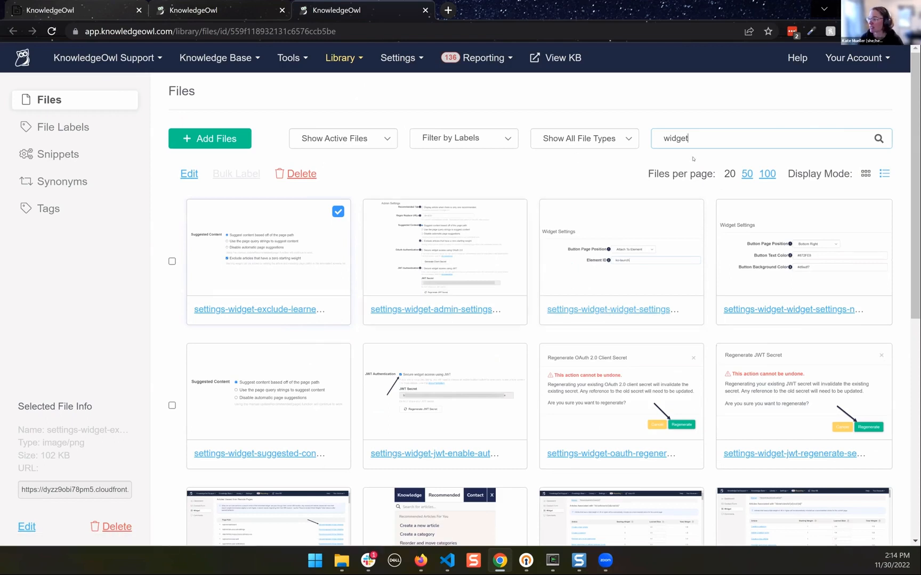
drag(695, 140, 613, 139)
key(BackSpace)
Step: Return to the article and add an empty line below the Lorem ipsum paragraph
click(228, 12)
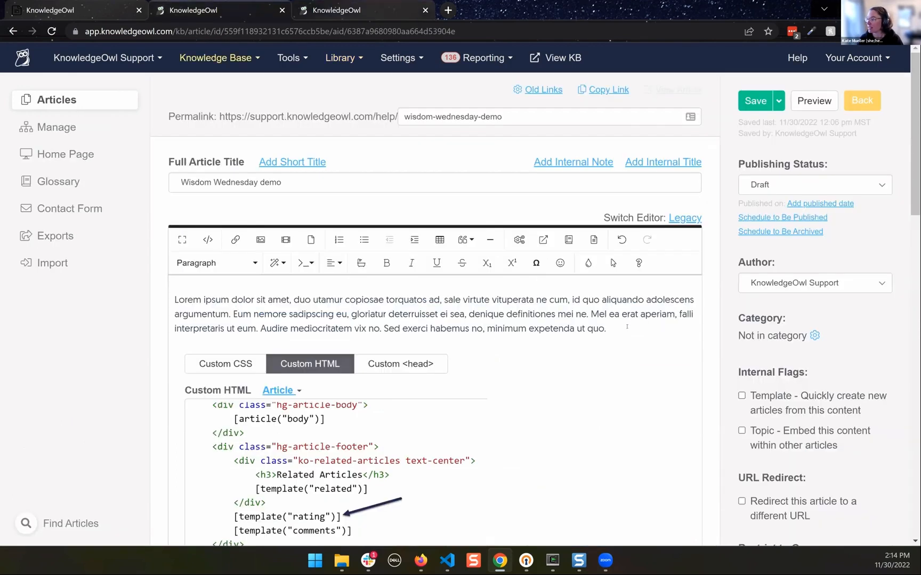
click(627, 325)
key(Return)
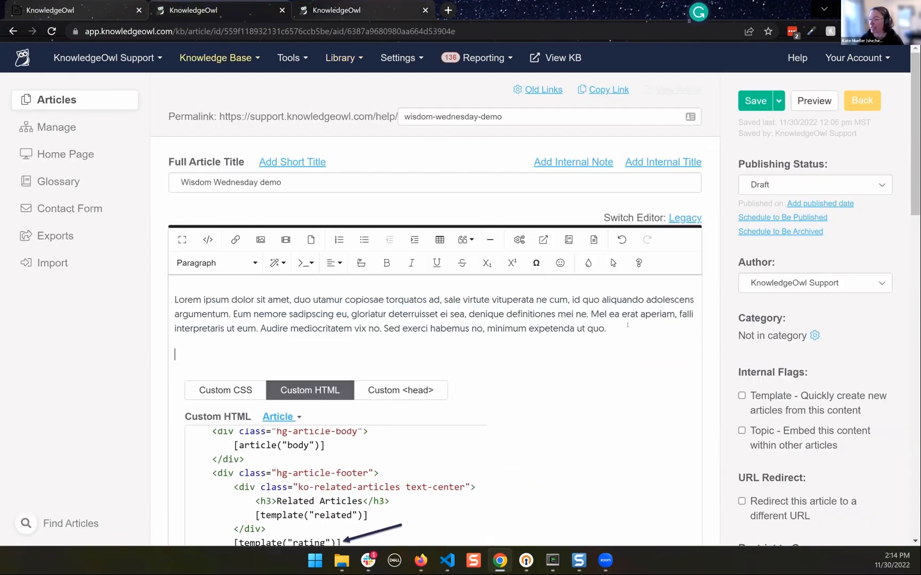
Step: Search the library for "widget" from the article's image insertion, page through the files, and close without inserting one
click(261, 240)
click(248, 269)
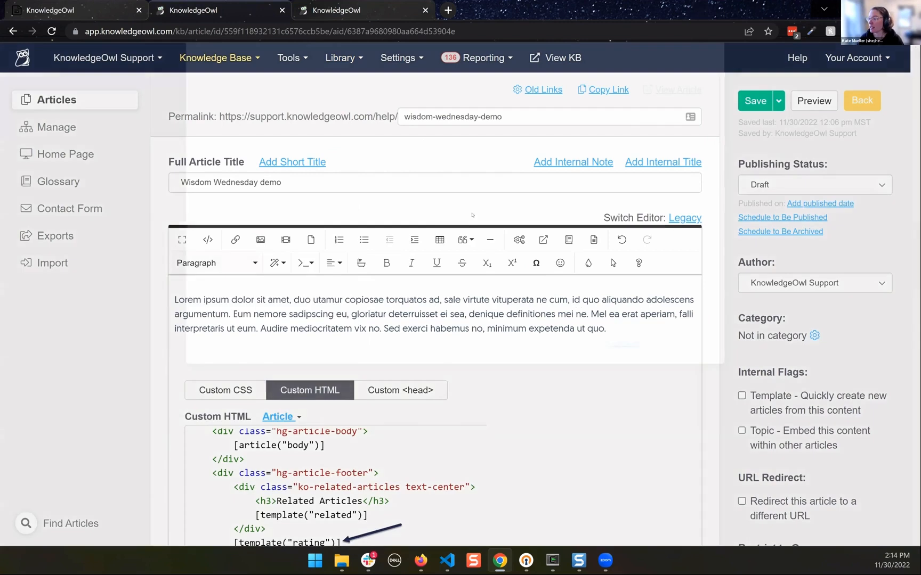
text(widget)
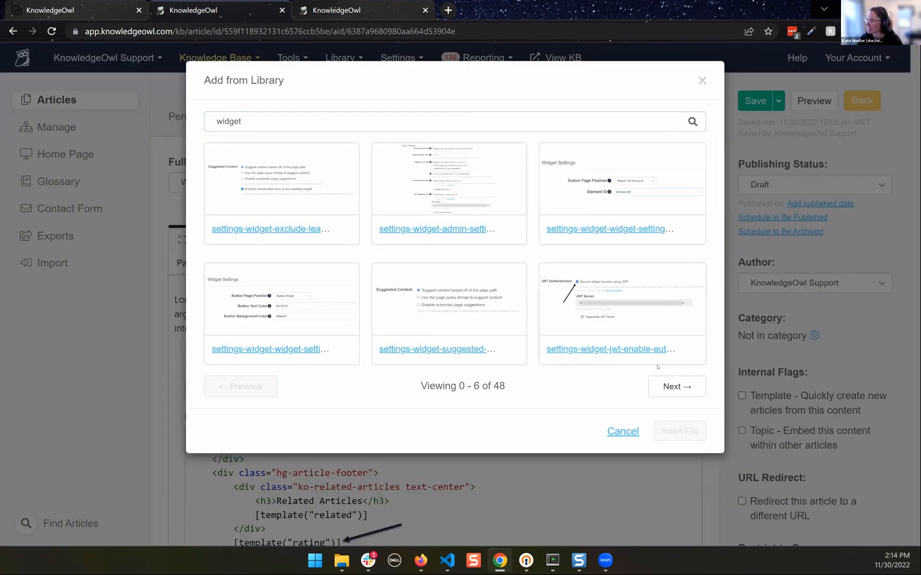
click(675, 386)
click(675, 386)
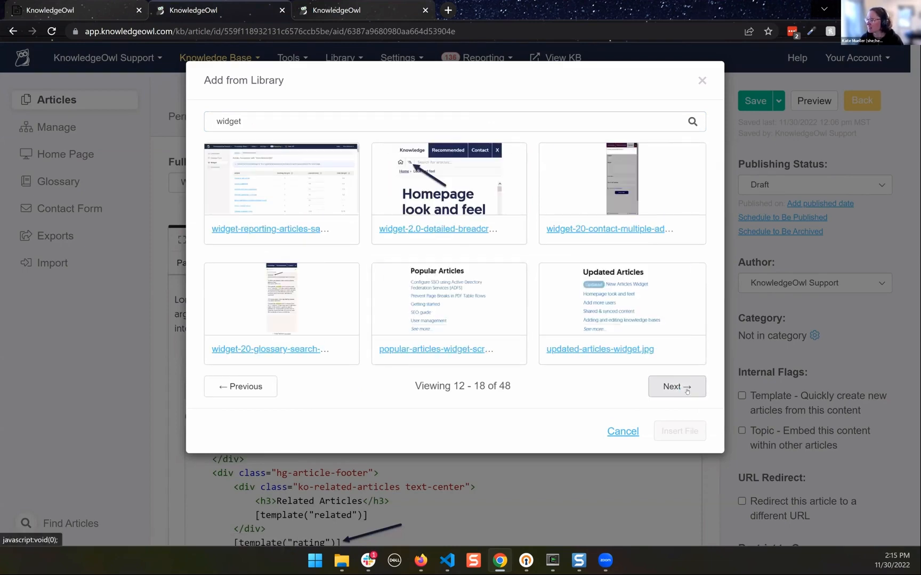
click(687, 392)
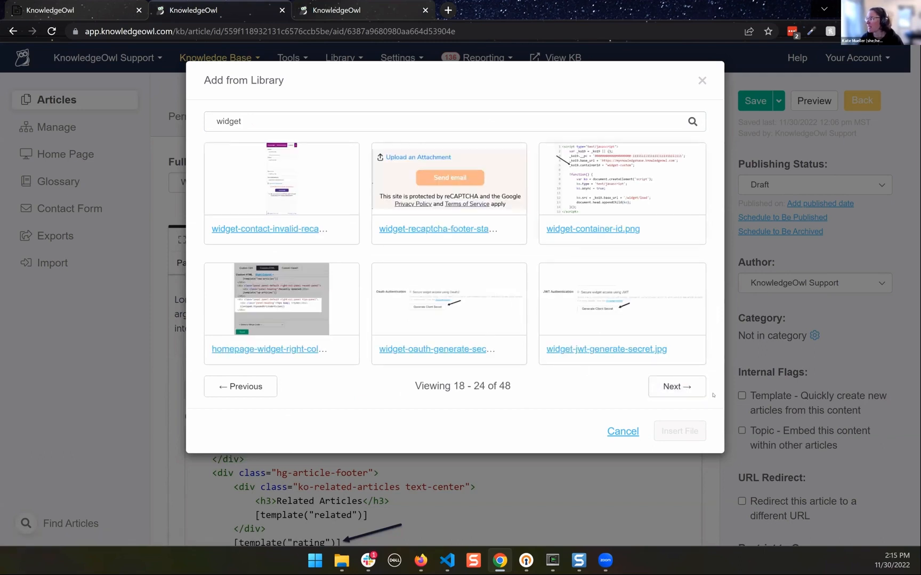
click(680, 385)
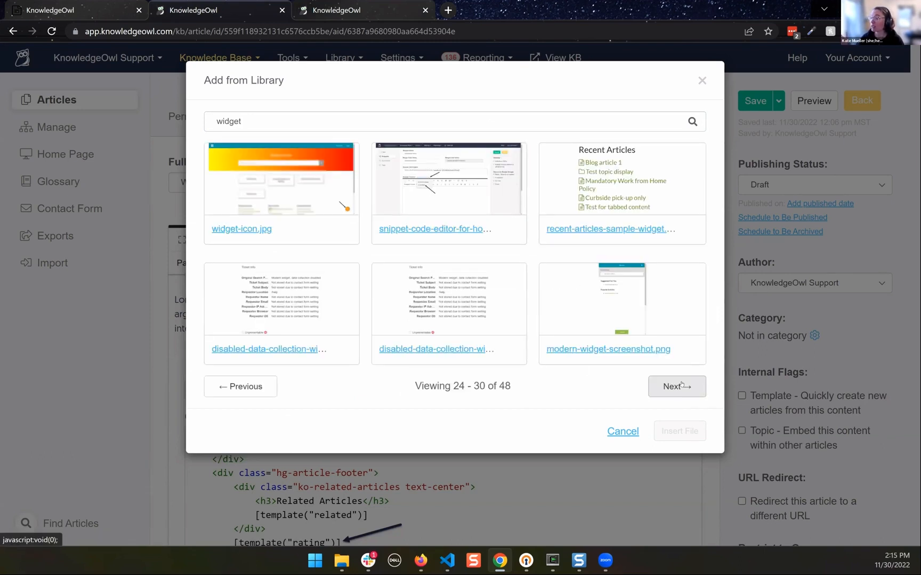
click(682, 389)
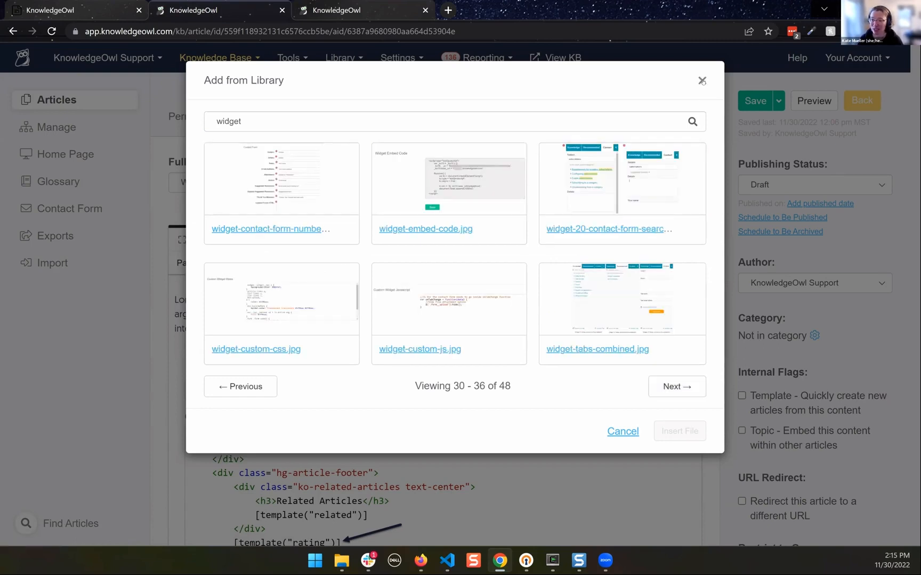
click(702, 81)
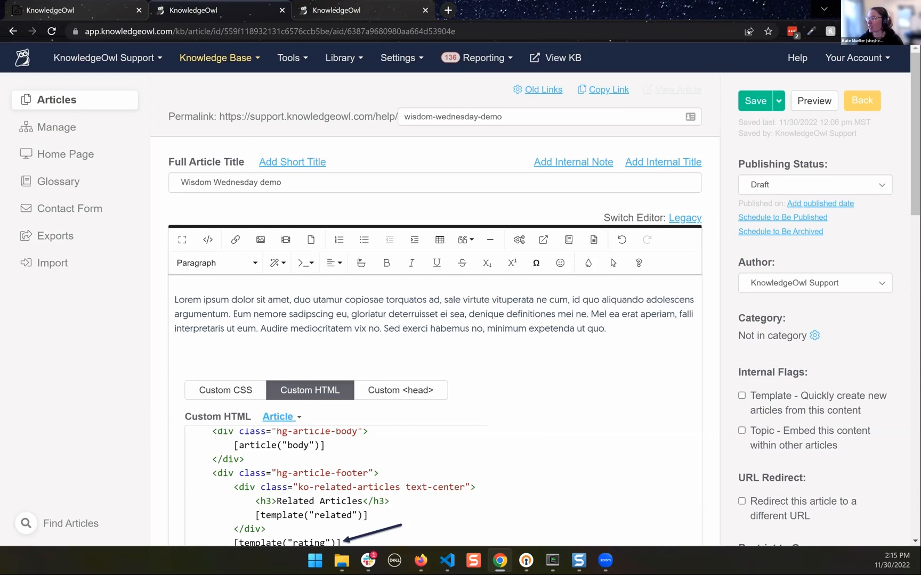
Step: Save the Wisdom Wednesday demo article and go back to the knowledge base's article list
click(870, 101)
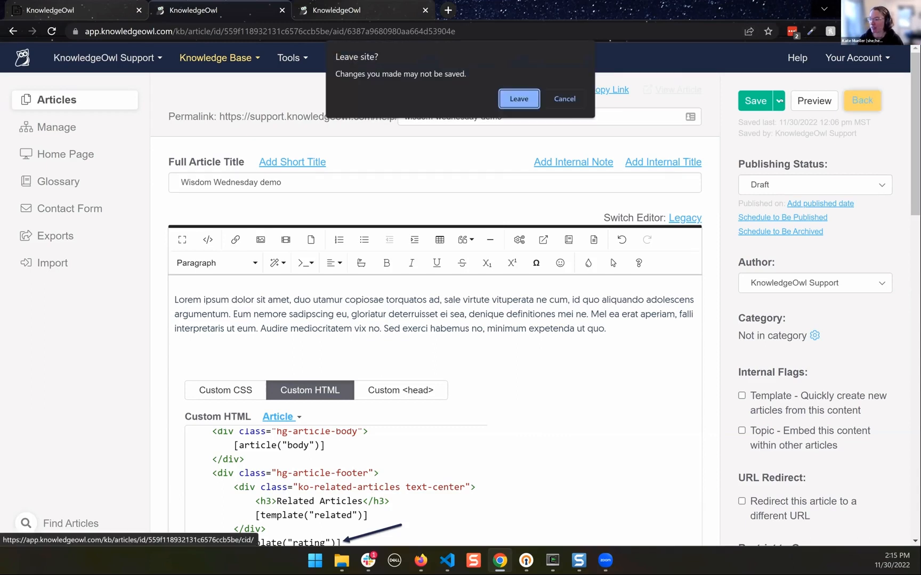
click(568, 103)
click(753, 101)
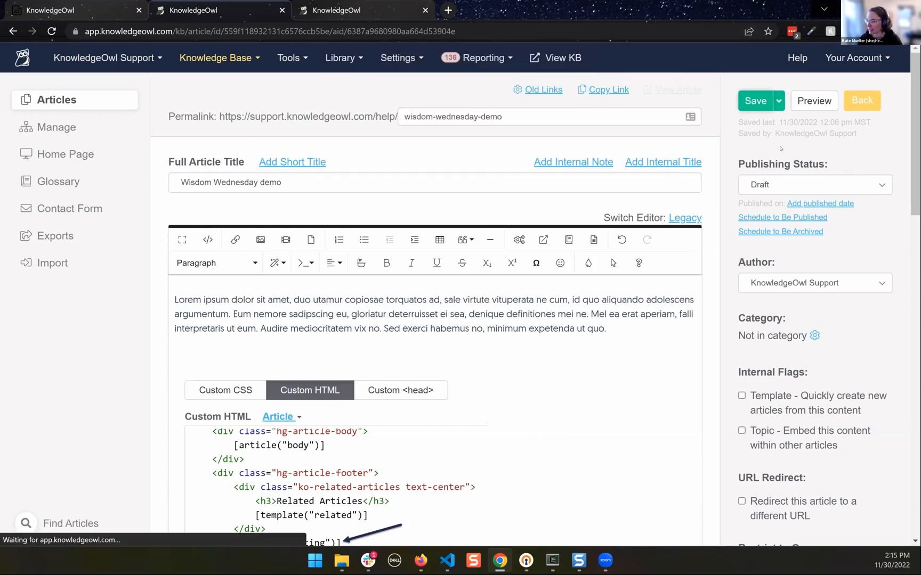
click(866, 100)
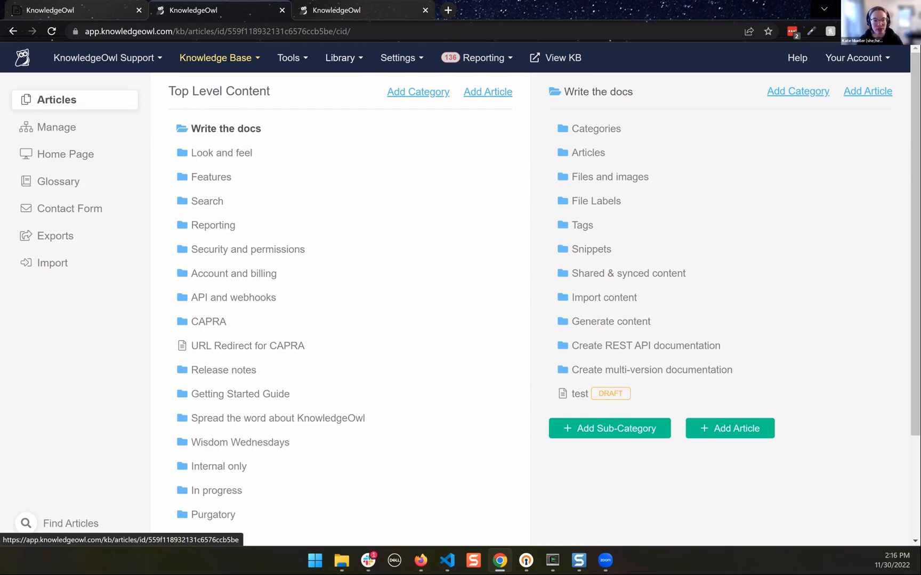
Step: In the file library, try the first four label filters through "categories" and "edtior" one at a time, clearing each
click(339, 10)
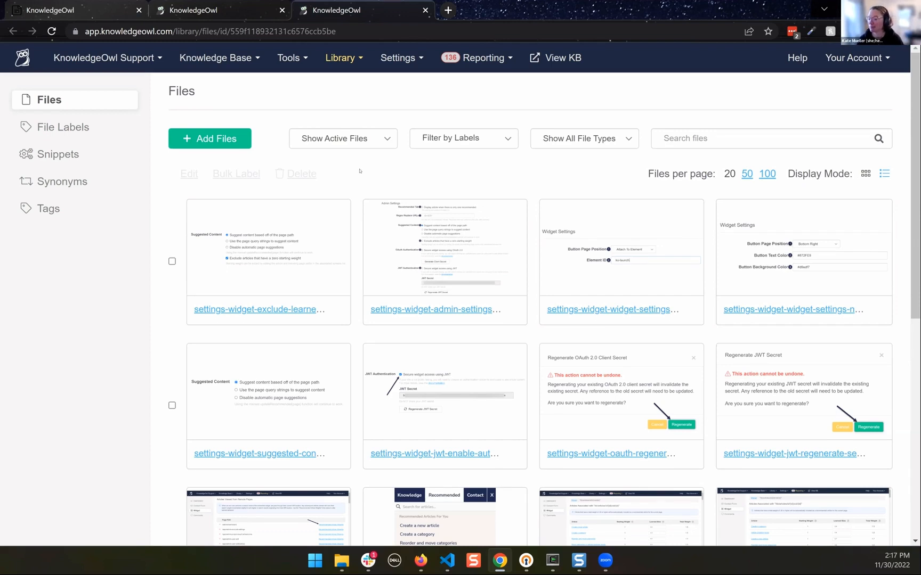
click(461, 145)
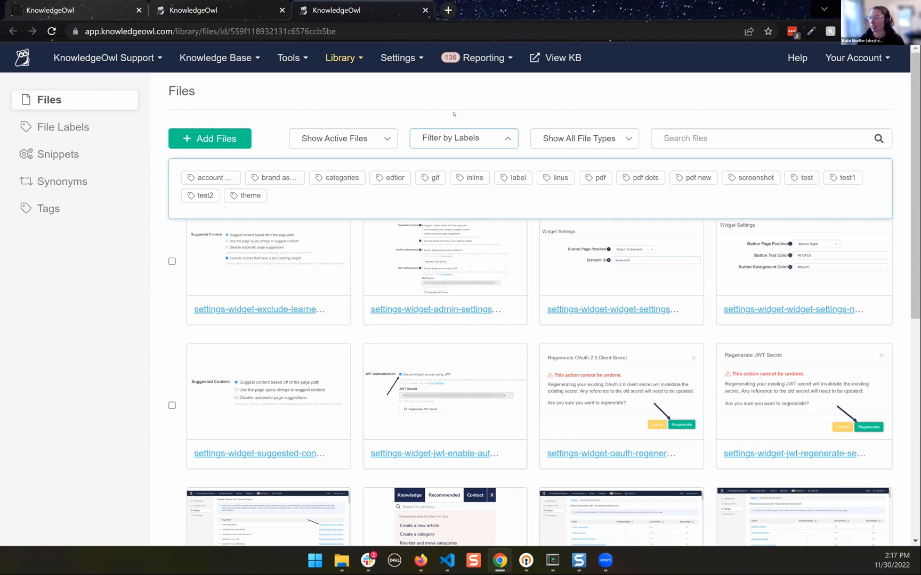
click(219, 178)
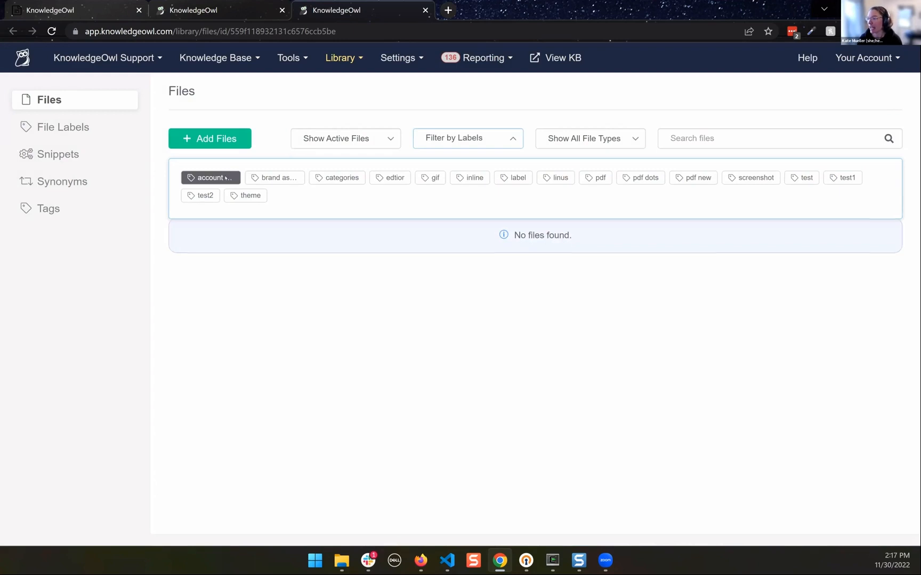
click(224, 176)
click(287, 178)
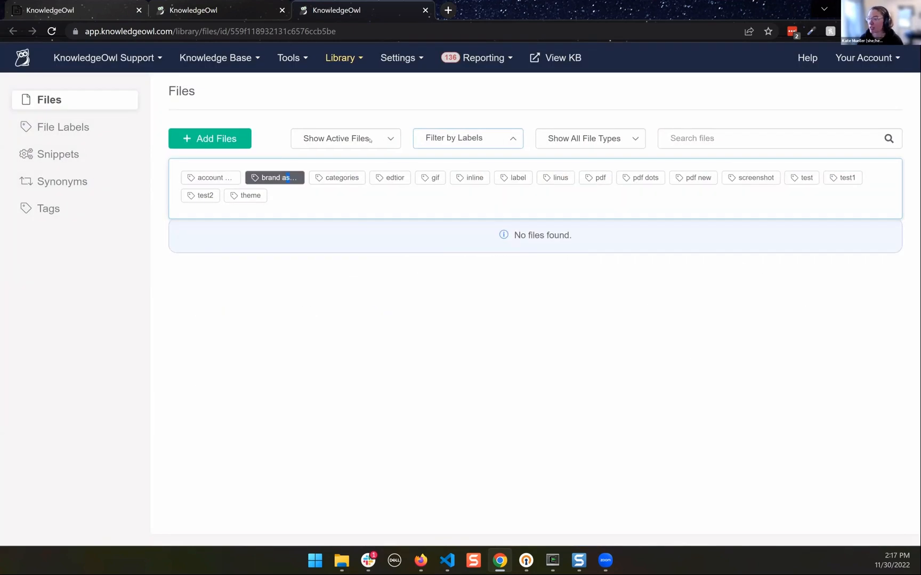
click(287, 177)
click(341, 180)
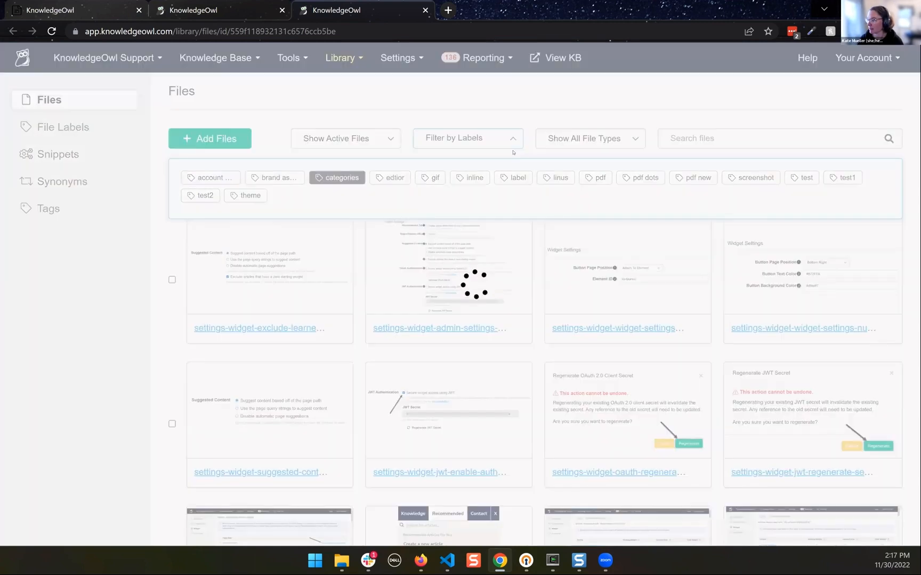
click(342, 178)
click(405, 181)
click(405, 180)
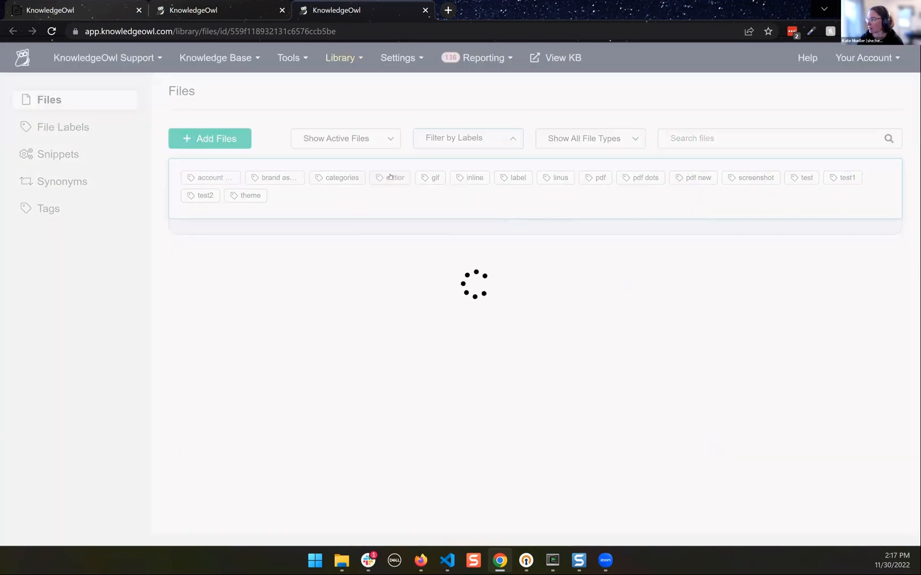
Step: Try the "test" and "screenshot" label filters one at a time, clearing each
click(803, 179)
click(802, 179)
click(761, 179)
click(761, 179)
Step: Switch to the KnowledgeOwl knowledge base and filter its file library by the "about us linus" label
click(104, 57)
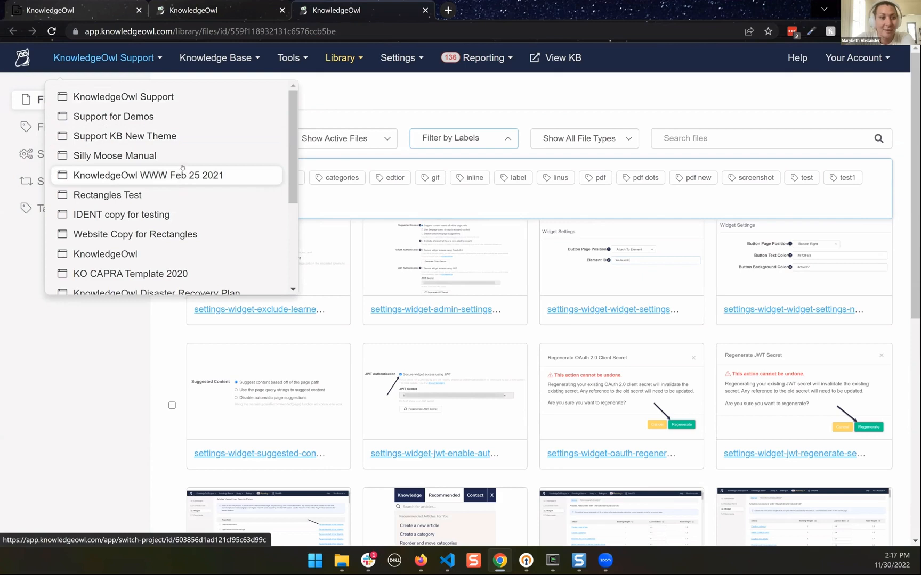
click(149, 254)
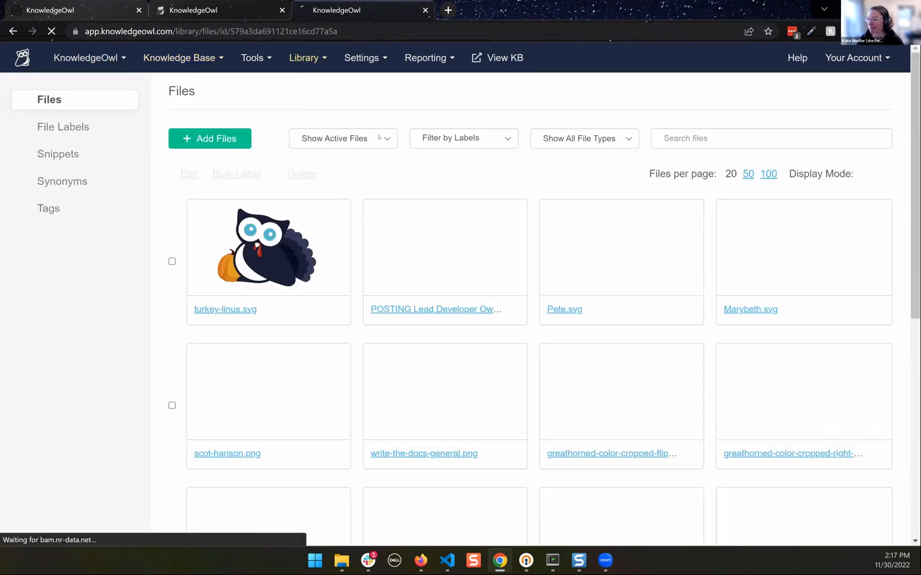
click(456, 141)
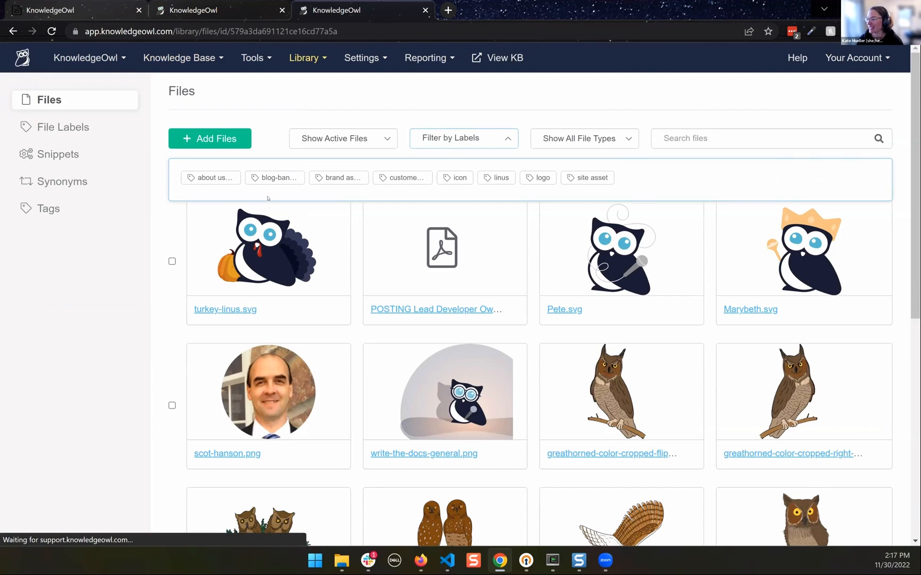
click(211, 177)
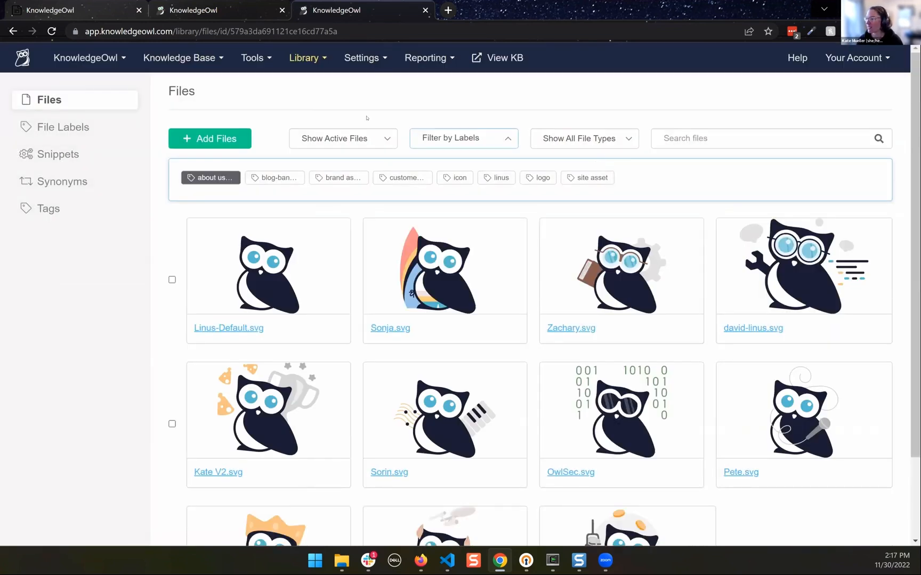
click(477, 138)
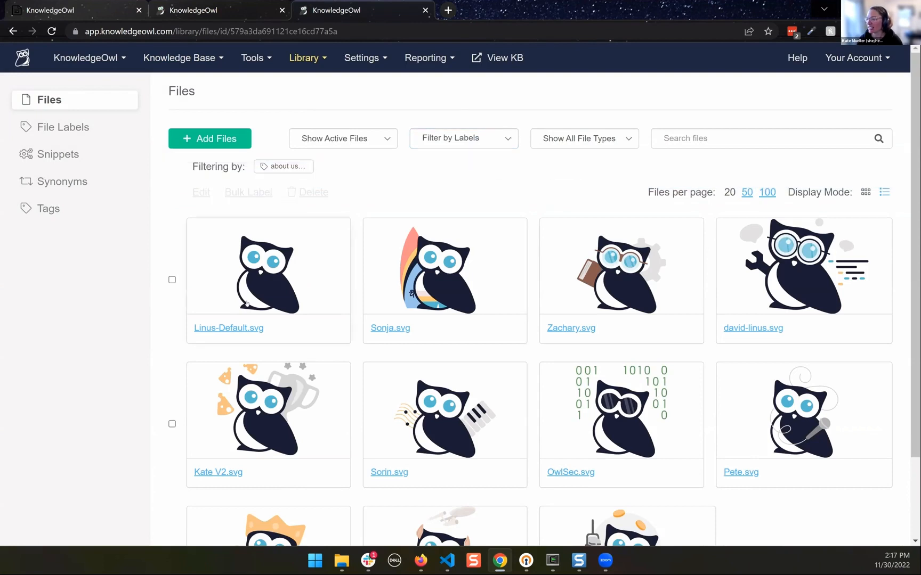
Step: Select the first four filtered files and view the bulk labelling options without applying a label
click(316, 280)
click(490, 270)
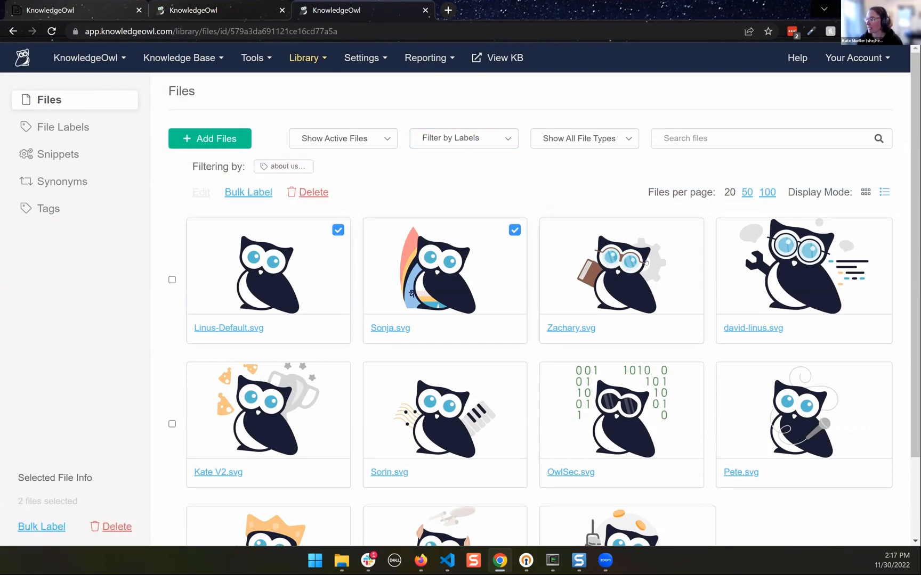
click(646, 262)
click(756, 260)
click(255, 192)
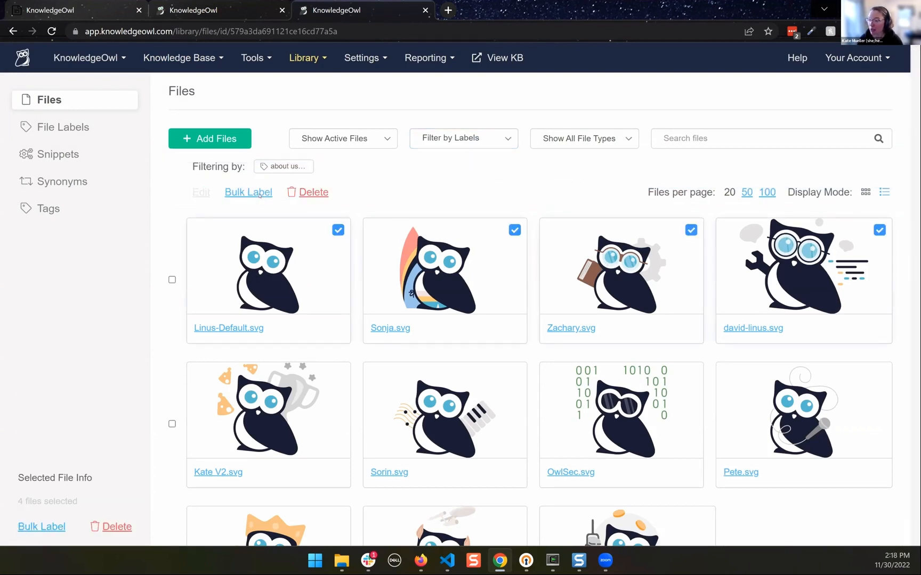
click(543, 217)
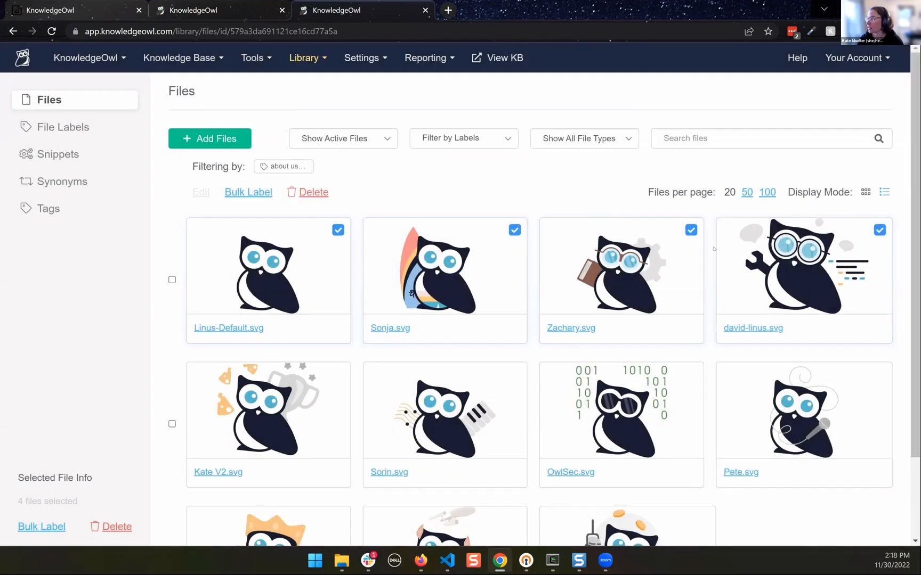
Step: Reduce the selection to Linus-Default.svg, open it for editing to review its file labels, and save it
click(740, 251)
click(616, 252)
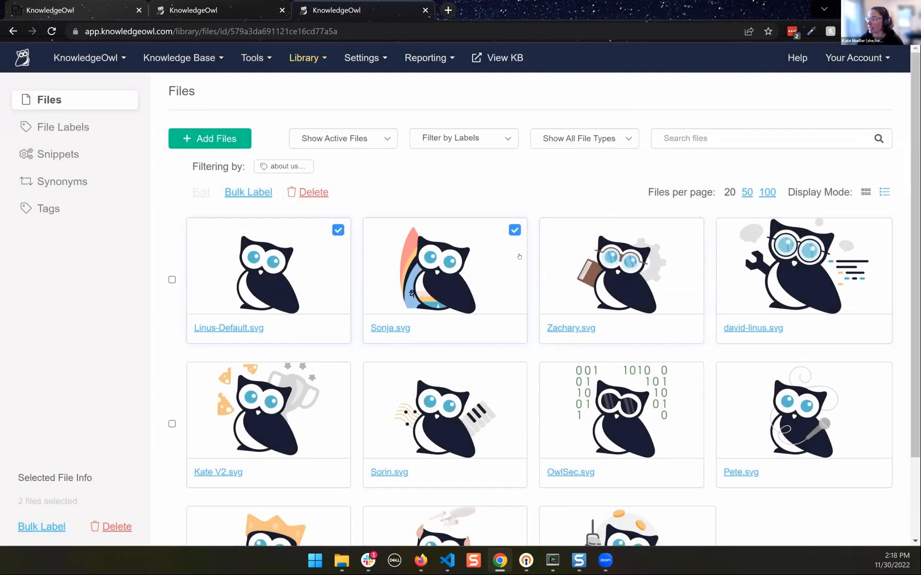
click(517, 257)
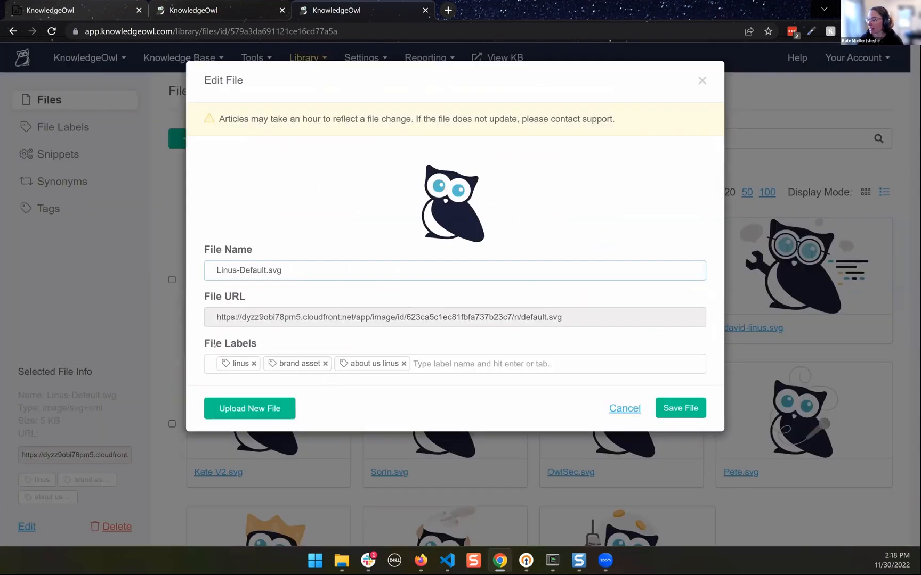
click(439, 362)
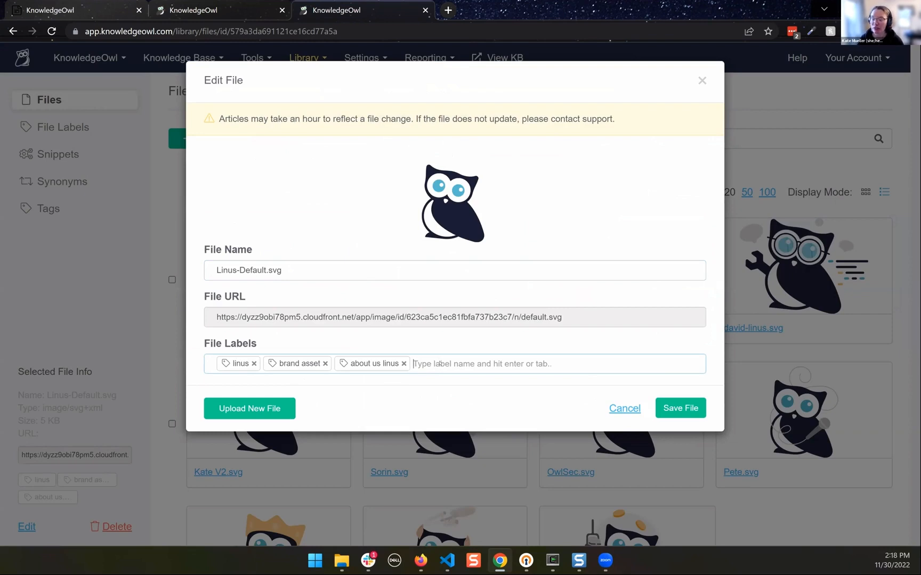
click(702, 406)
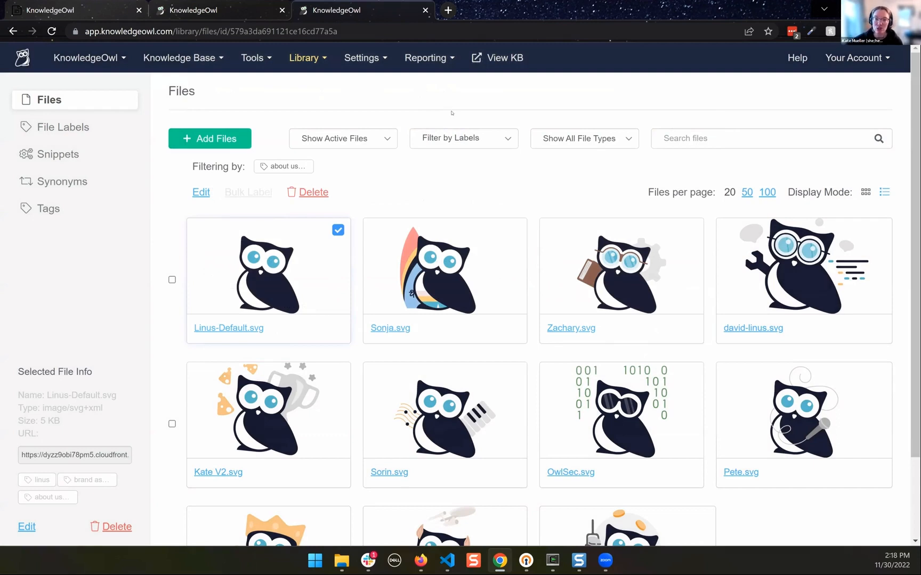
Step: Deselect Linus-Default.svg, replace the label filter with "brand asset" plus "linus", and look through the matching files
click(486, 145)
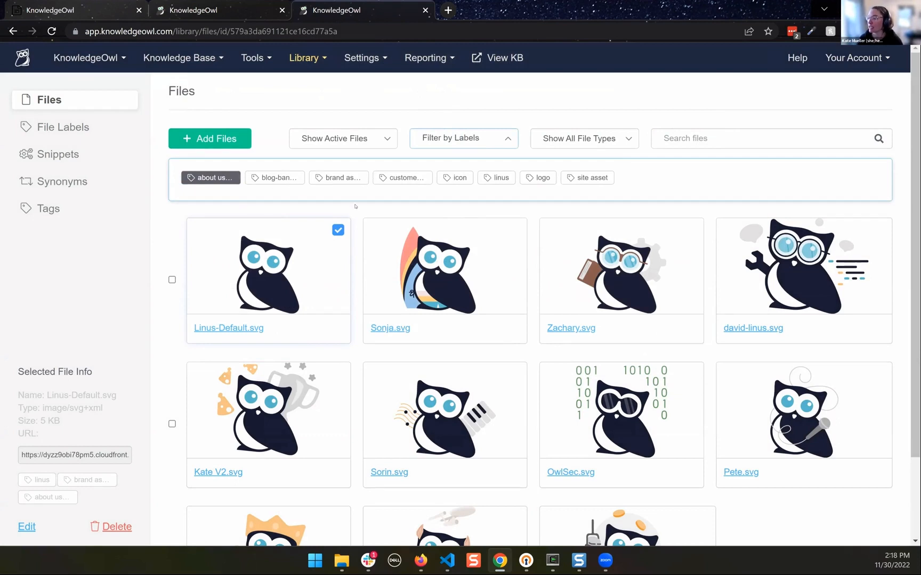
click(337, 230)
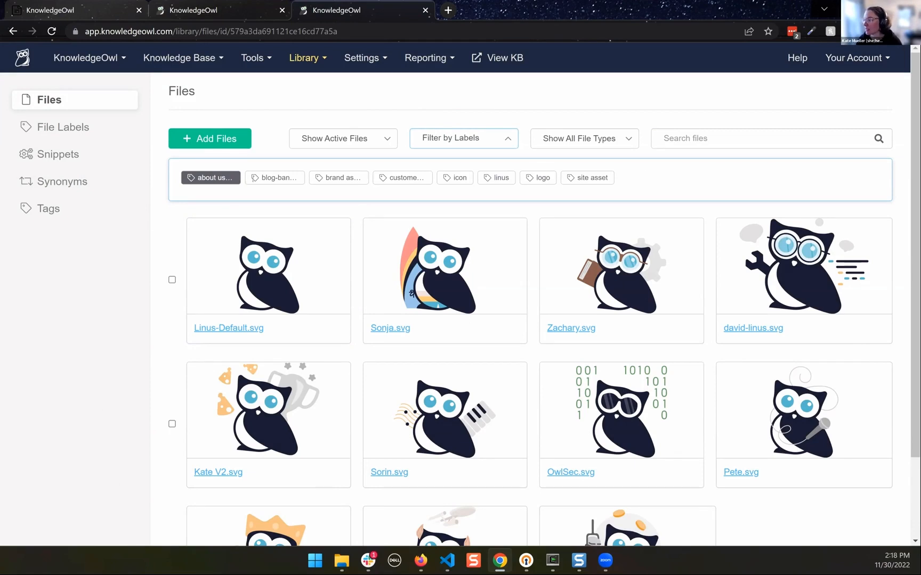
click(228, 178)
click(341, 177)
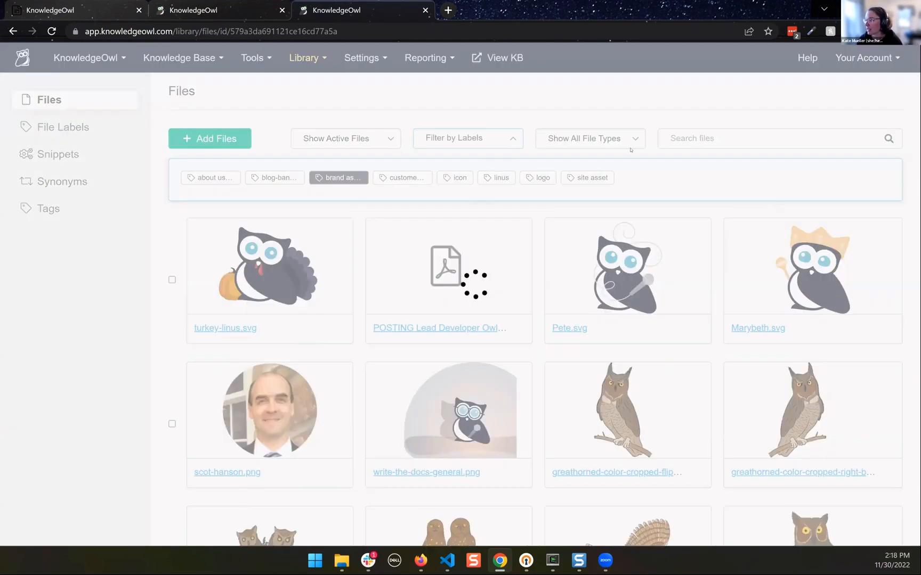
click(499, 179)
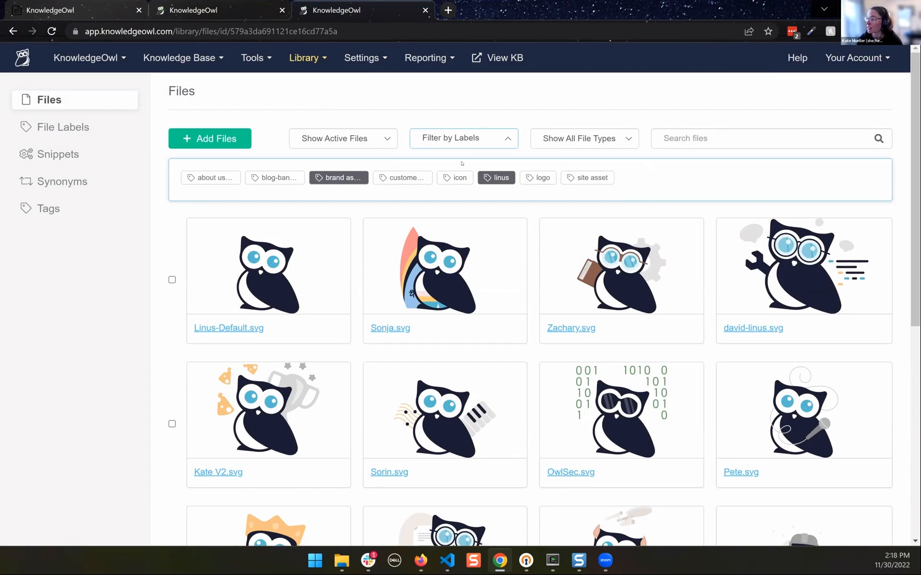
click(463, 141)
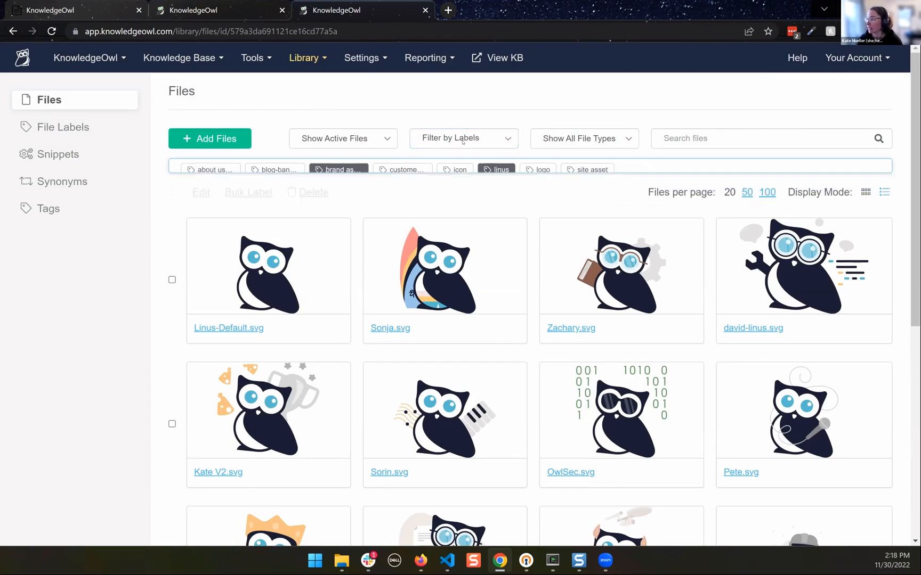
scroll(524, 320, down, 7)
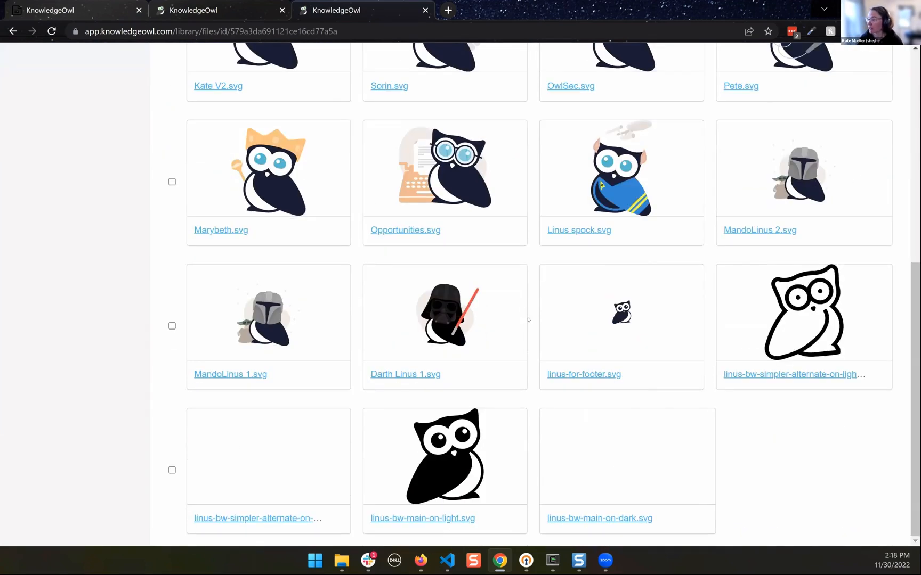
scroll(528, 319, up, 10)
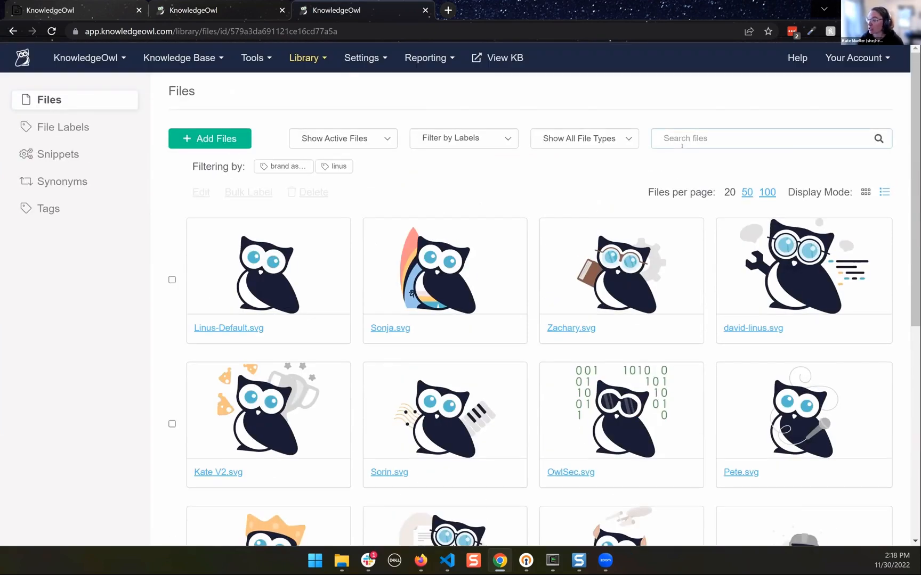
Step: Search the library's files by a person's first name and clear the search
text(kate)
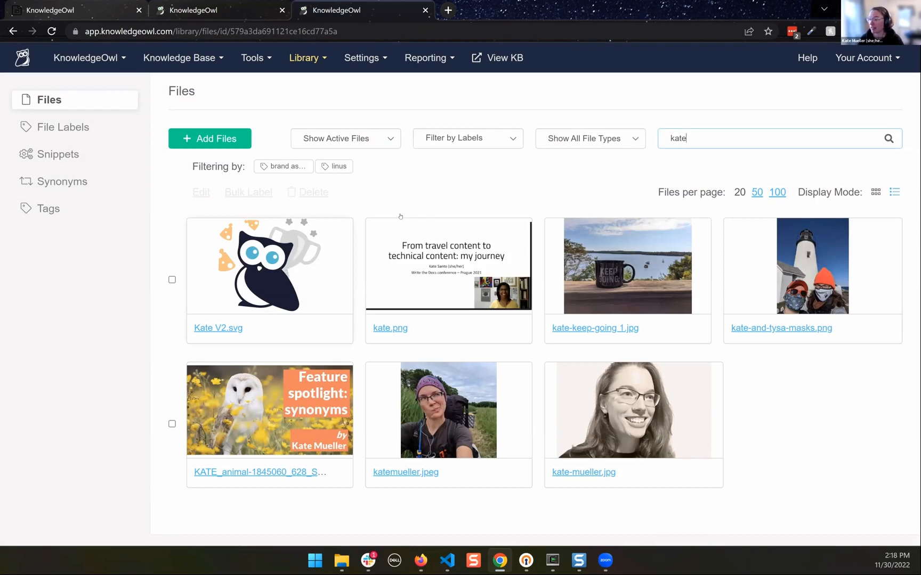
drag(706, 135, 587, 135)
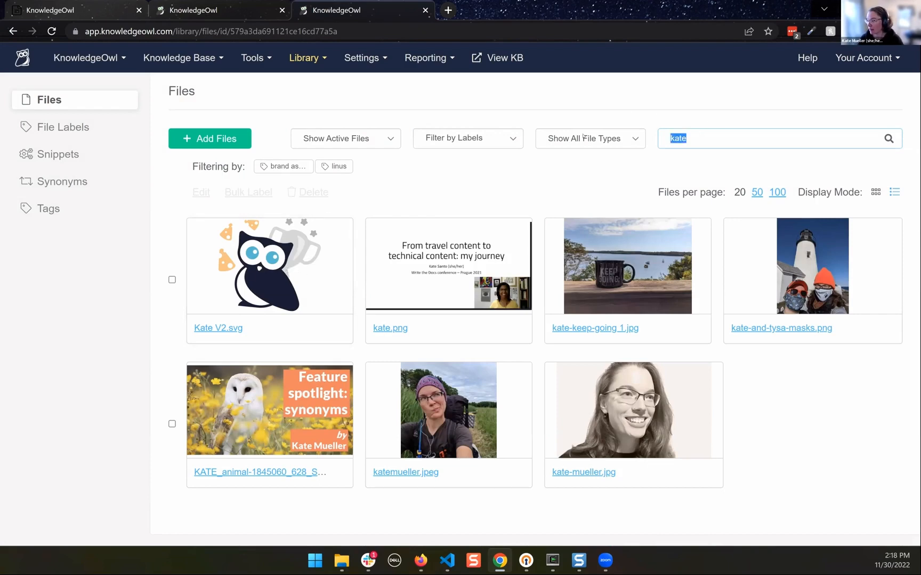
key(BackSpace)
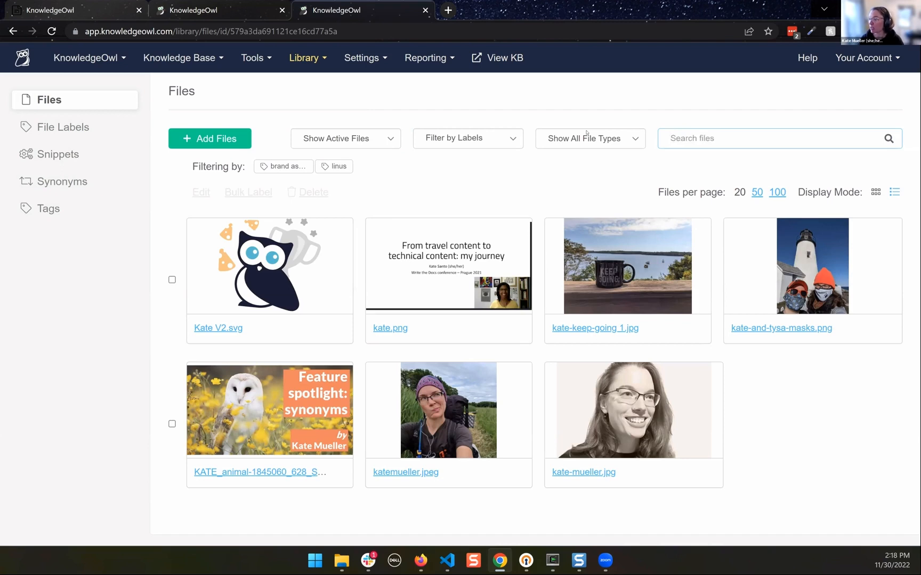
Step: Clear the "linus" and "brand asset" label filters and open the library's File Labels page
click(465, 142)
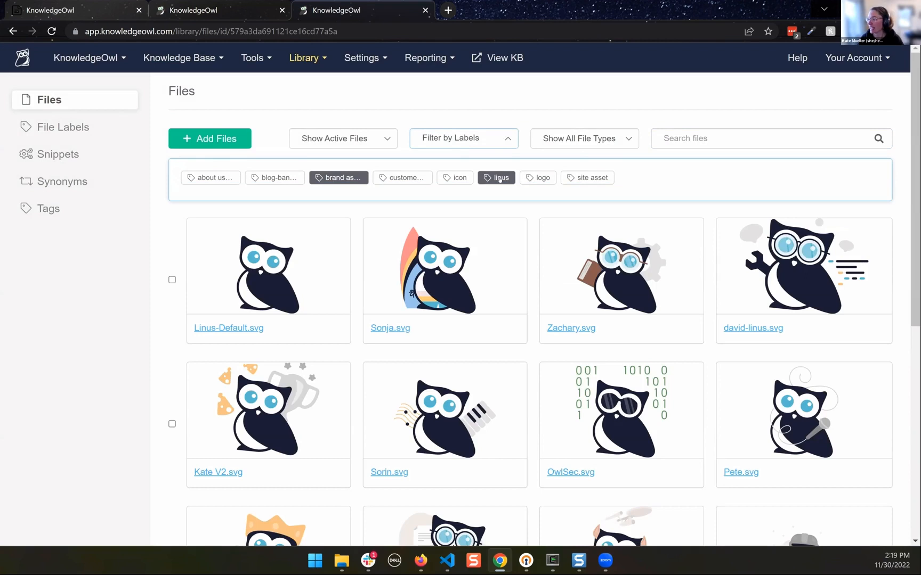
click(500, 179)
click(350, 179)
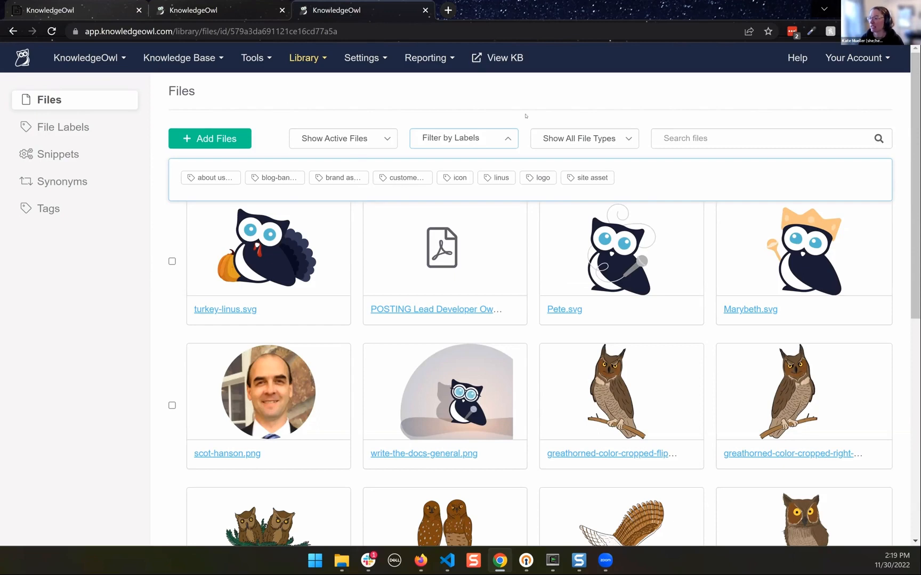
click(473, 140)
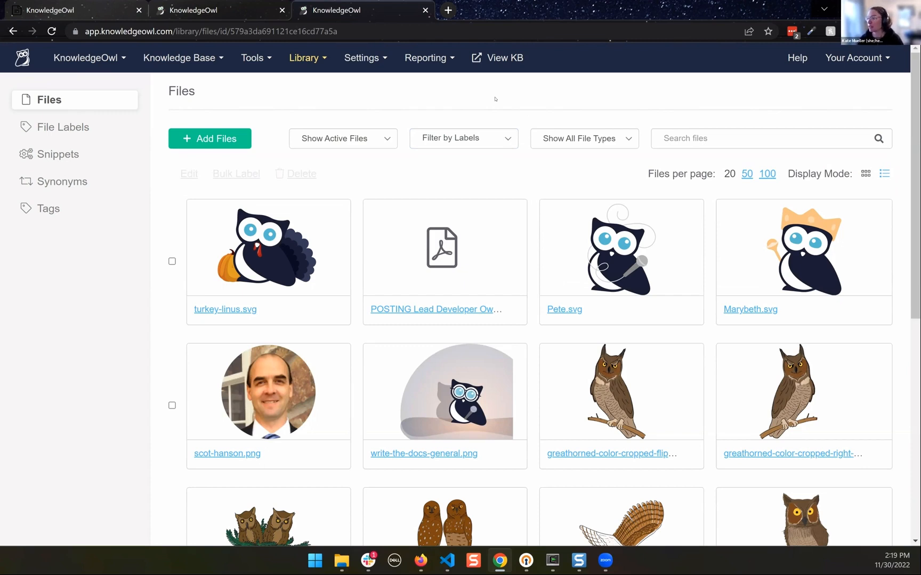
click(307, 60)
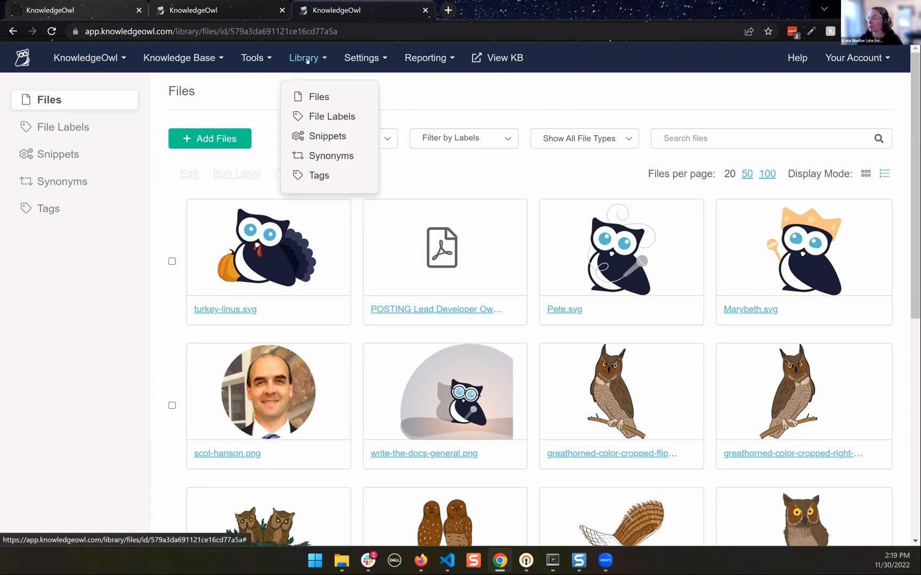
click(326, 117)
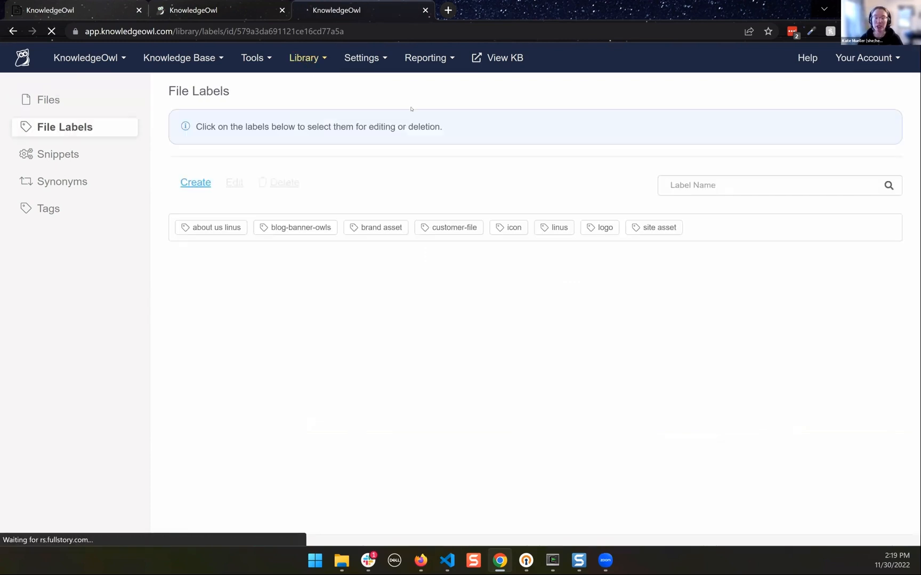